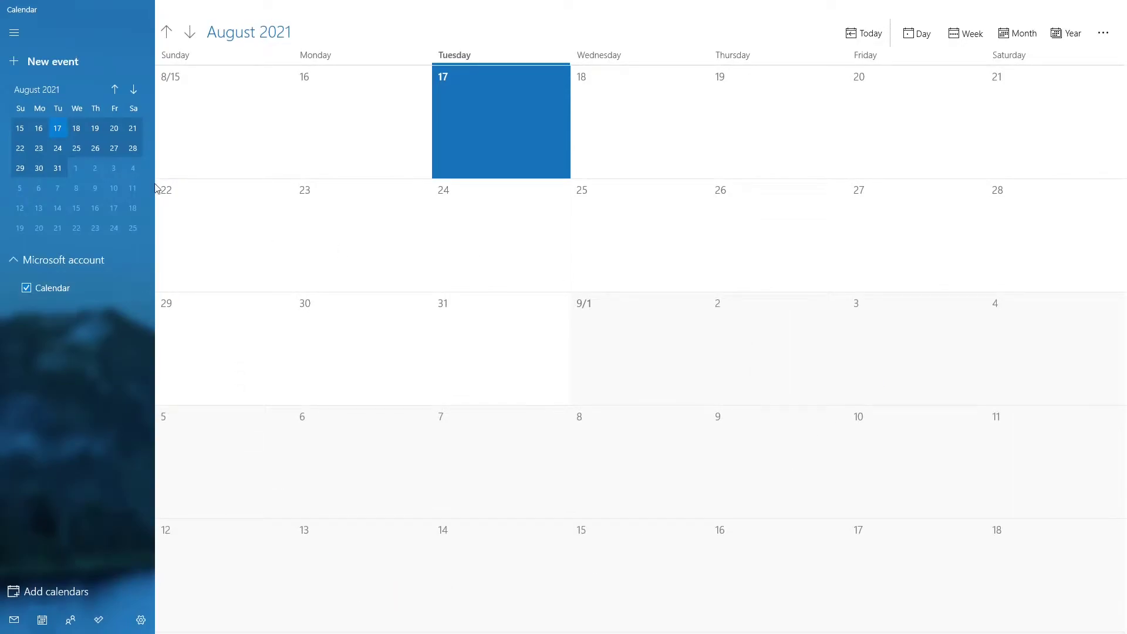
Collapse the Calendar's navigation pane and bring up the Windows Start menu.
left_click(11, 33)
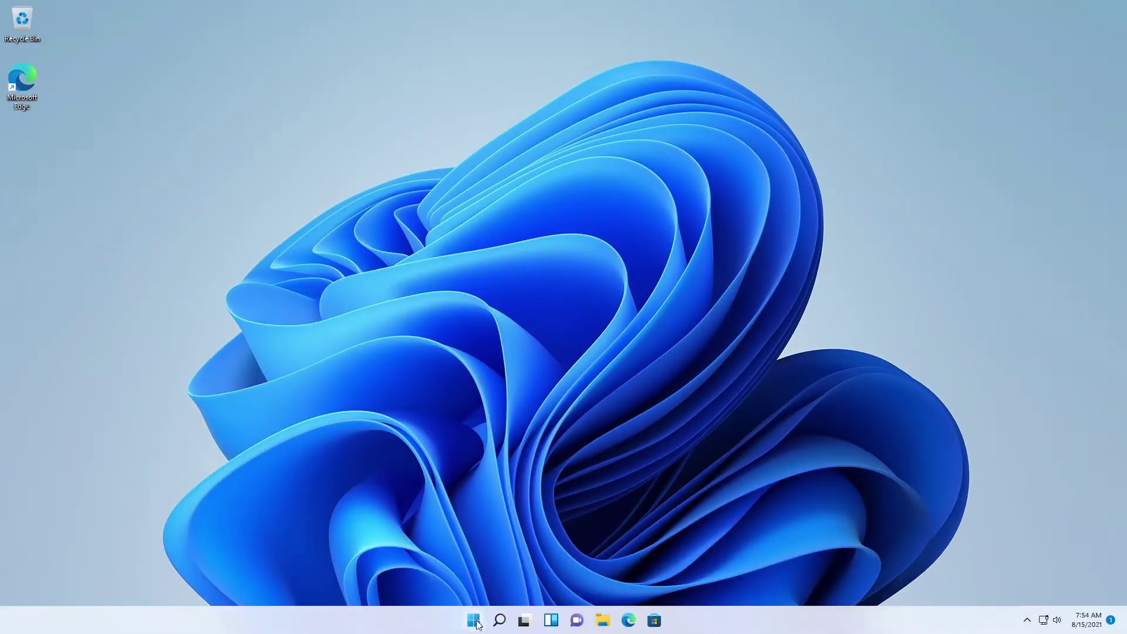
left_click(473, 620)
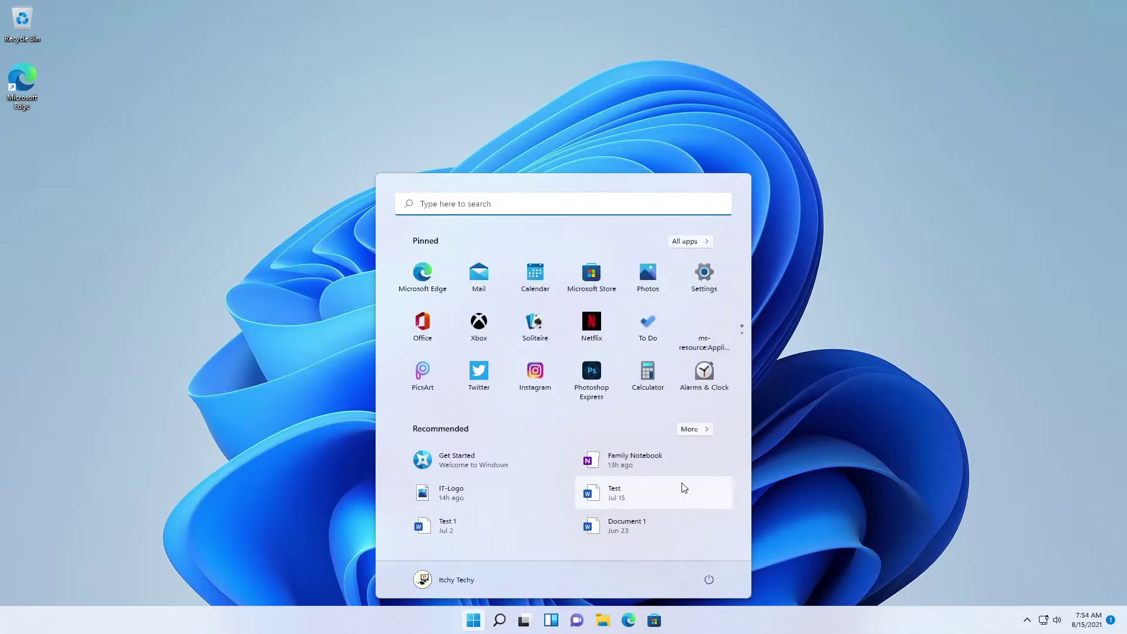
Launch Settings from Start and go to Accounts › Family & other users.
left_click(711, 273)
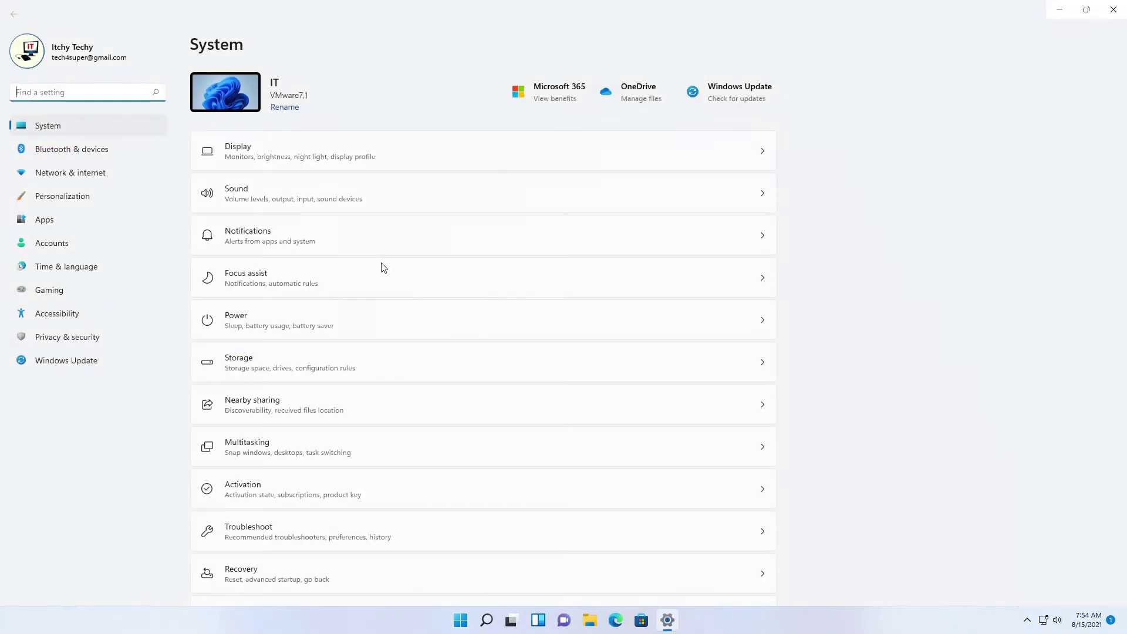
left_click(115, 245)
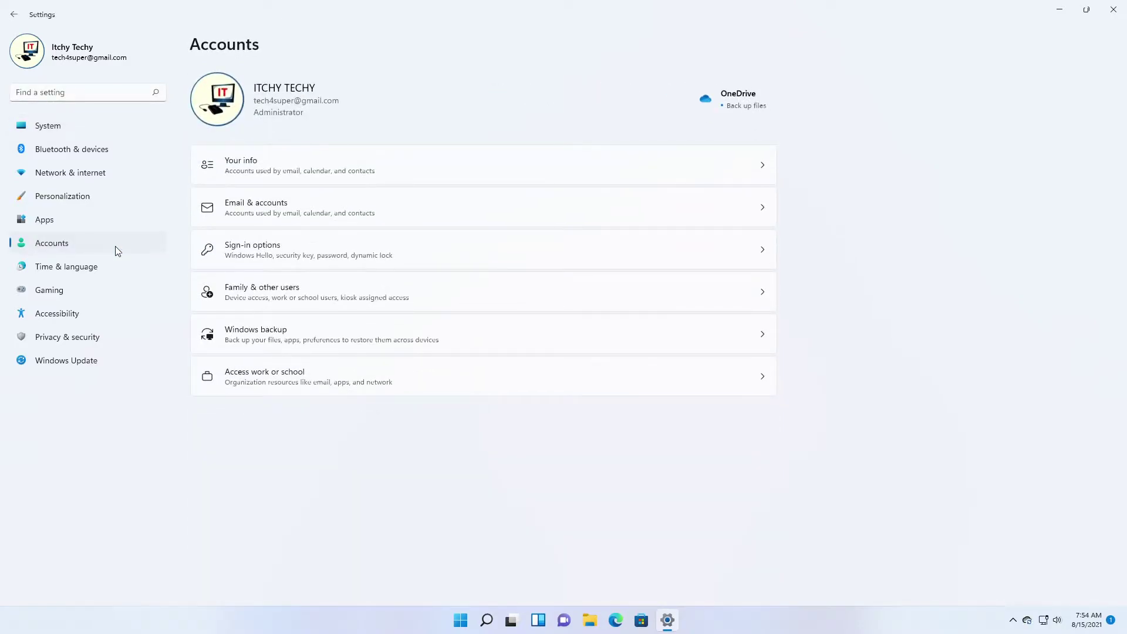
left_click(340, 284)
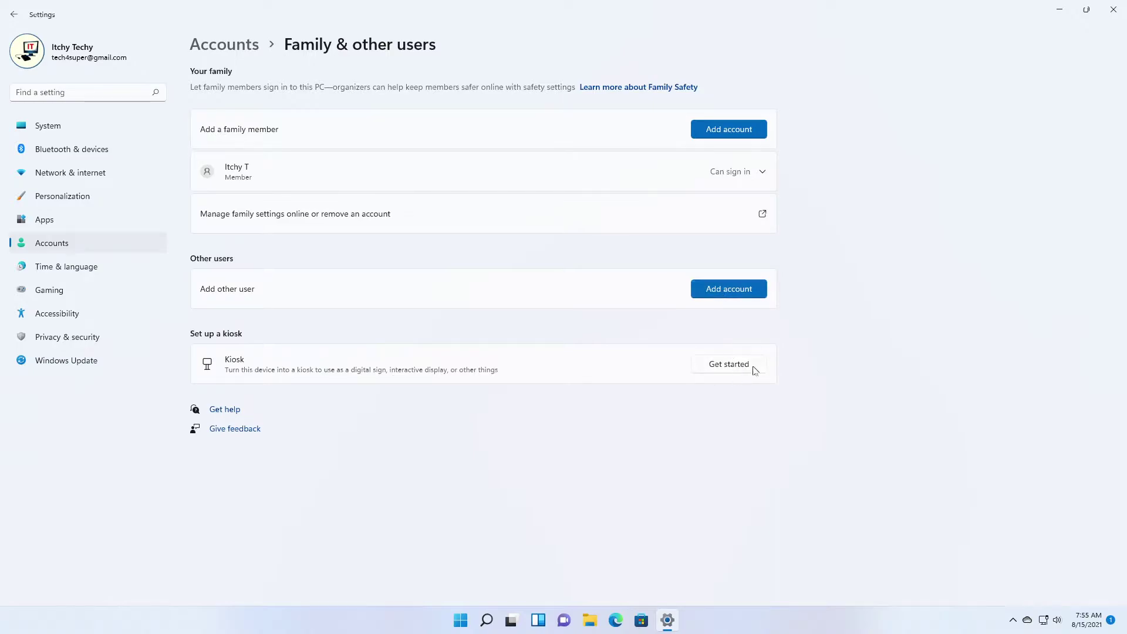
Begin kiosk setup with a new local account named 'IT Retails'.
left_click(760, 370)
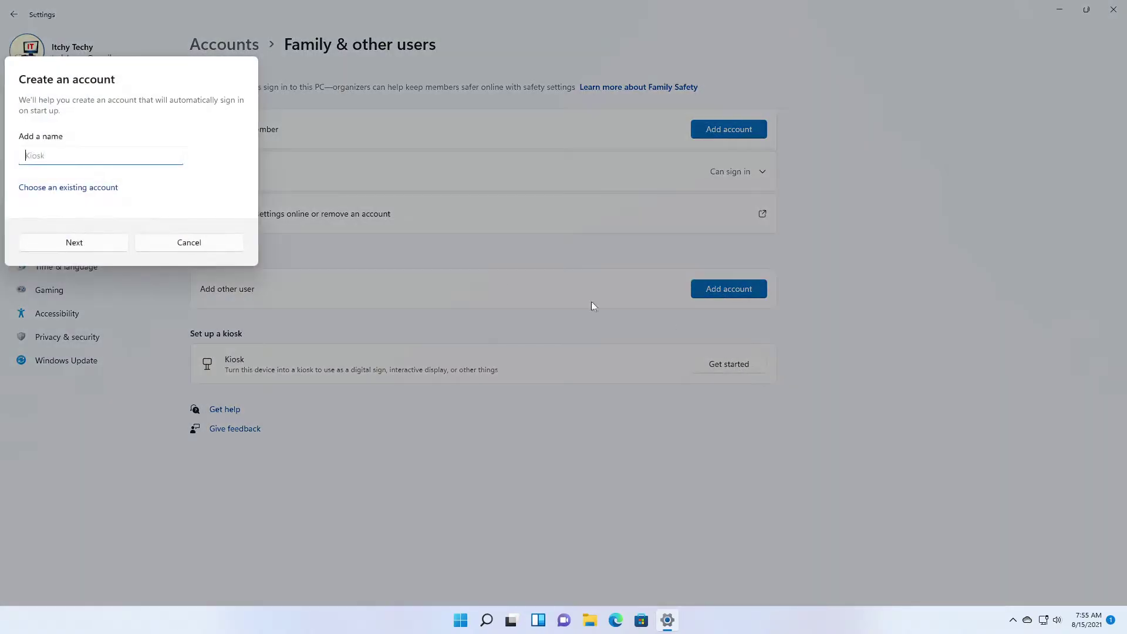
left_click(106, 188)
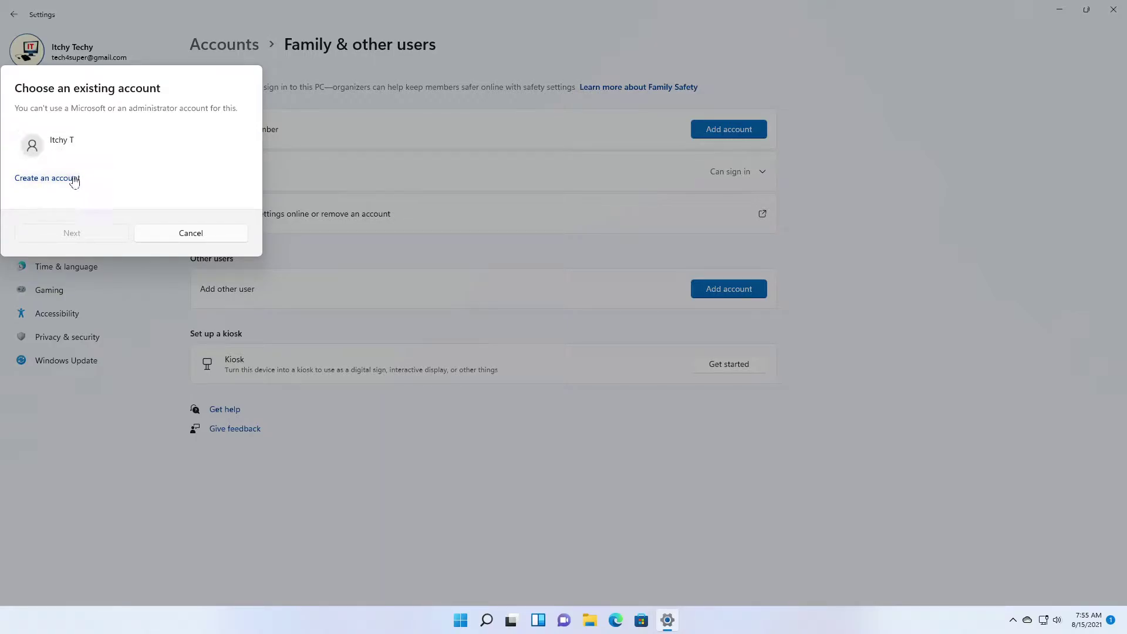
left_click(70, 179)
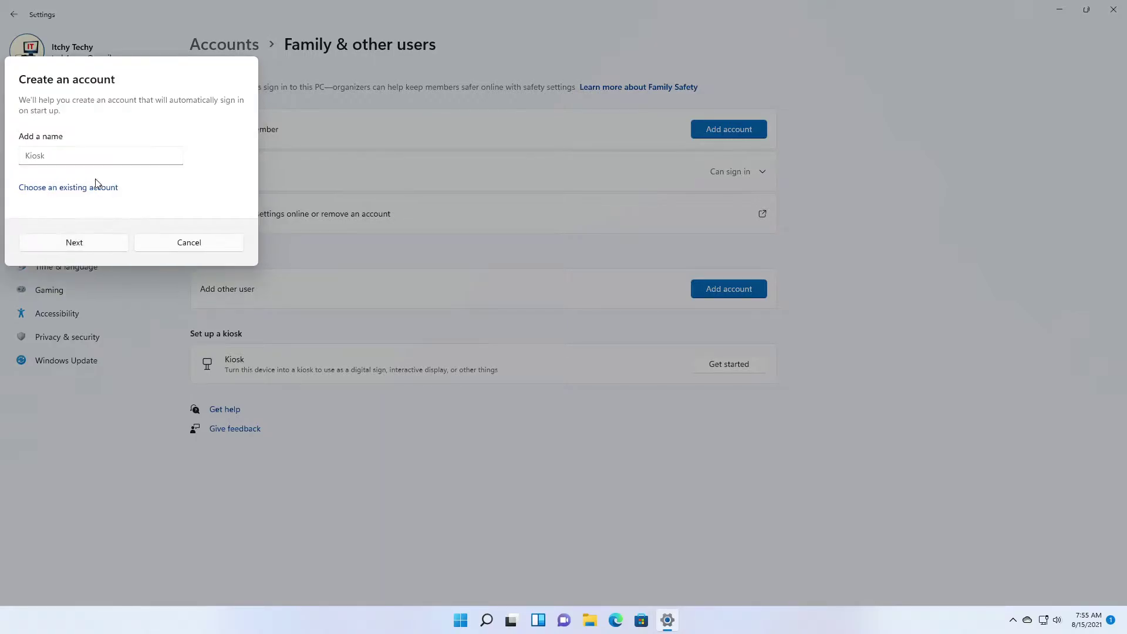
left_click(150, 156)
type("IT Retails")
Choose Calculator as the IT Retails kiosk app and finish the setup.
left_click(109, 244)
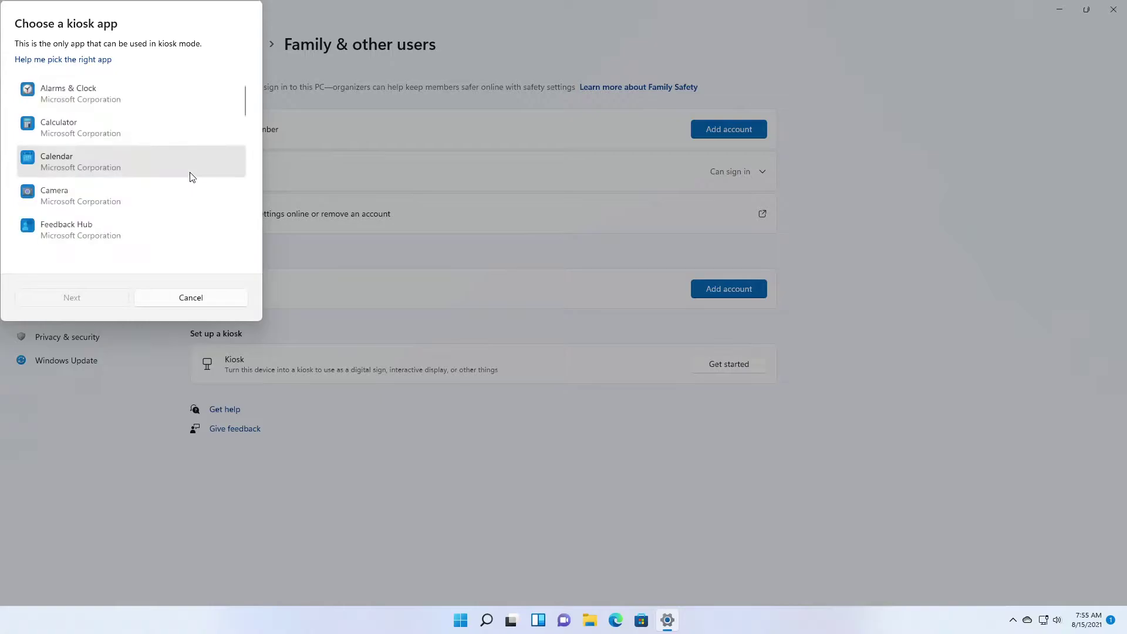
scroll(178, 140, "down", 1)
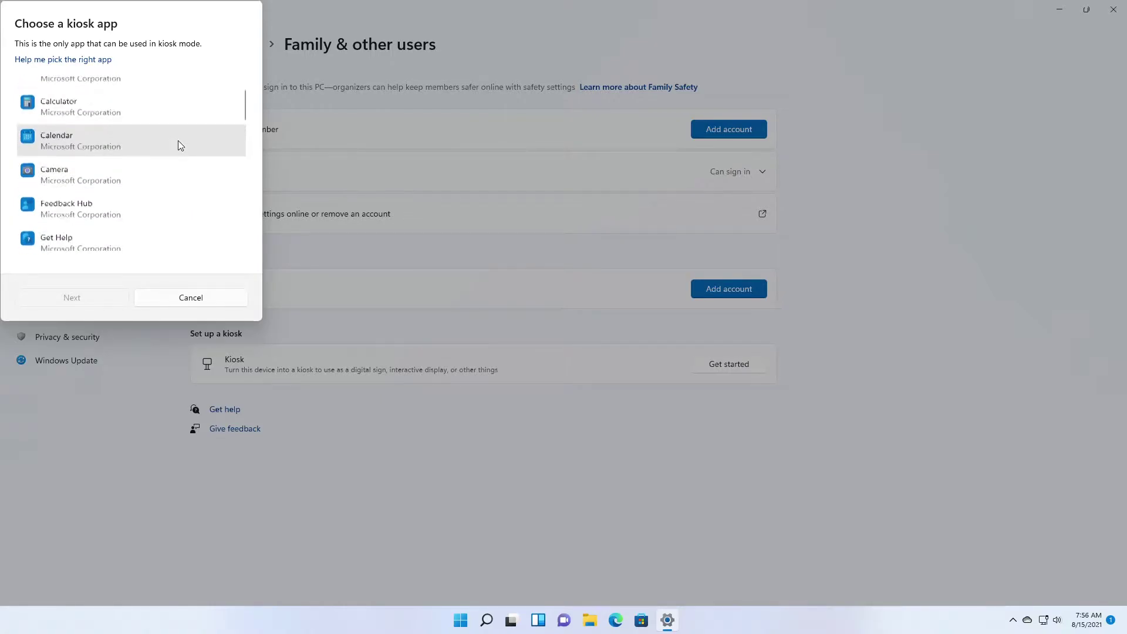
scroll(182, 135, "up", 1)
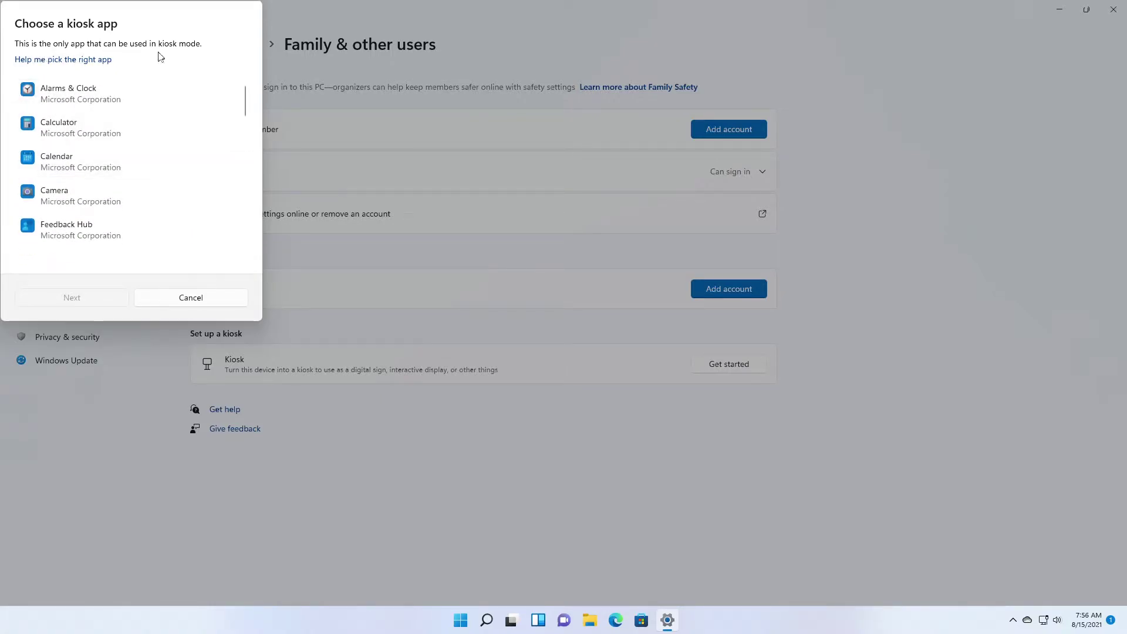
left_click(136, 128)
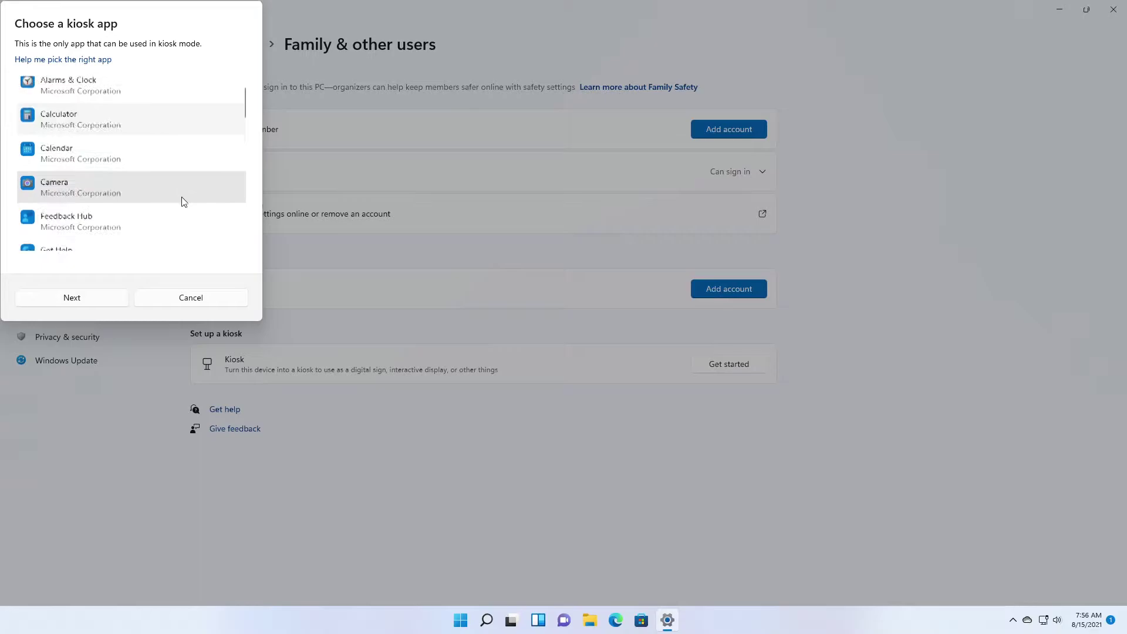
scroll(181, 196, "down", 1)
scroll(182, 200, "up", 1)
left_click(111, 298)
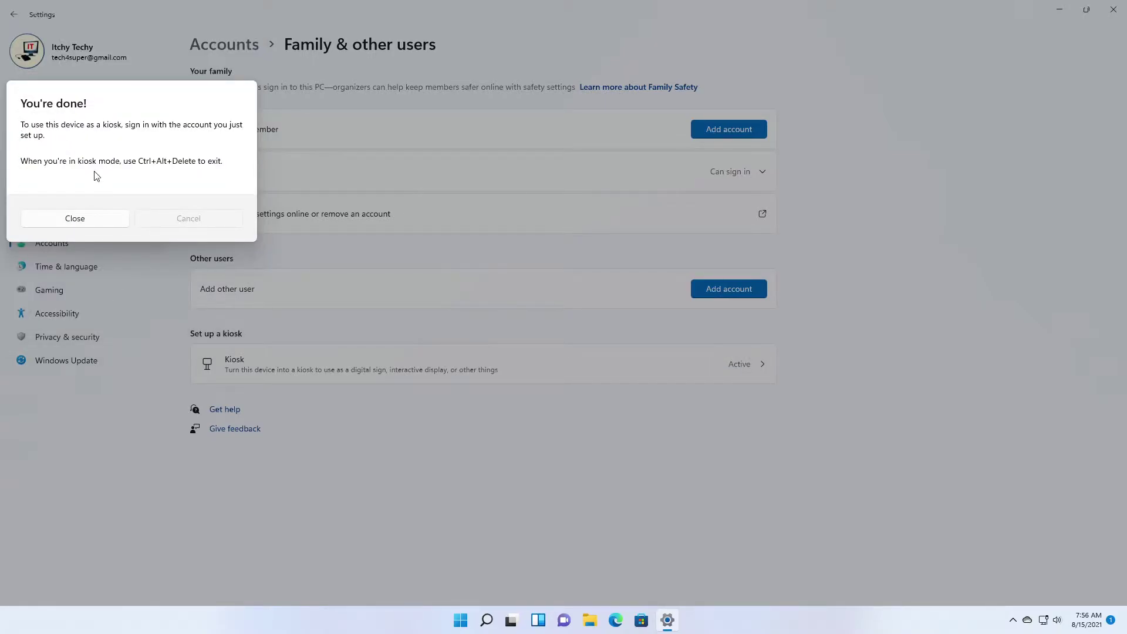
Dismiss the completion message and review the IT Retails kiosk, cancelling the app change.
left_click(93, 220)
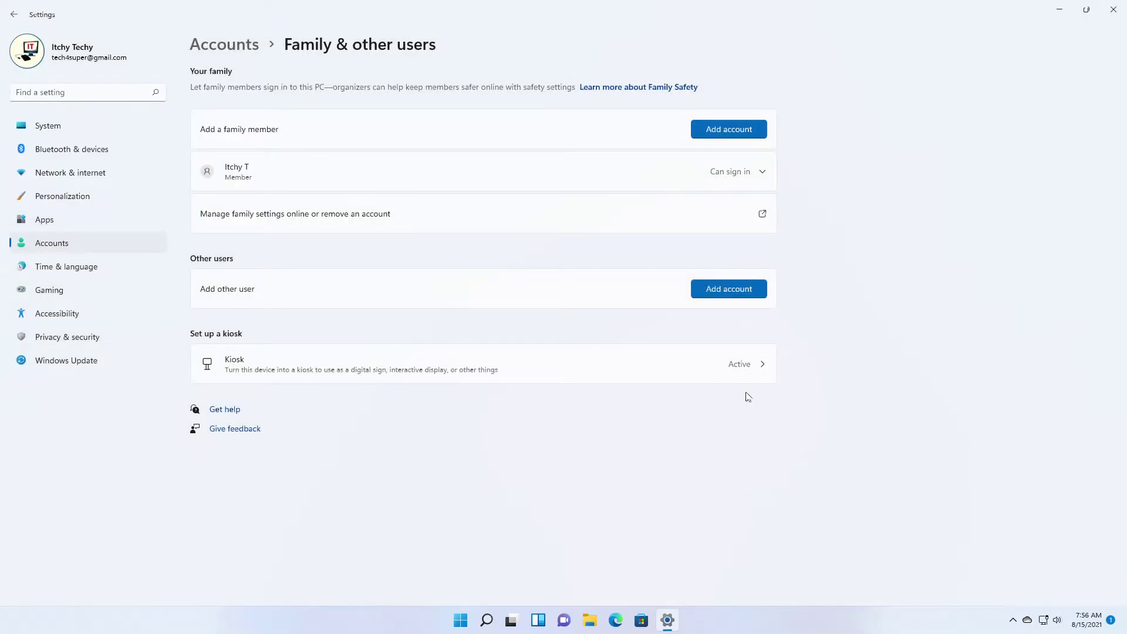
left_click(742, 371)
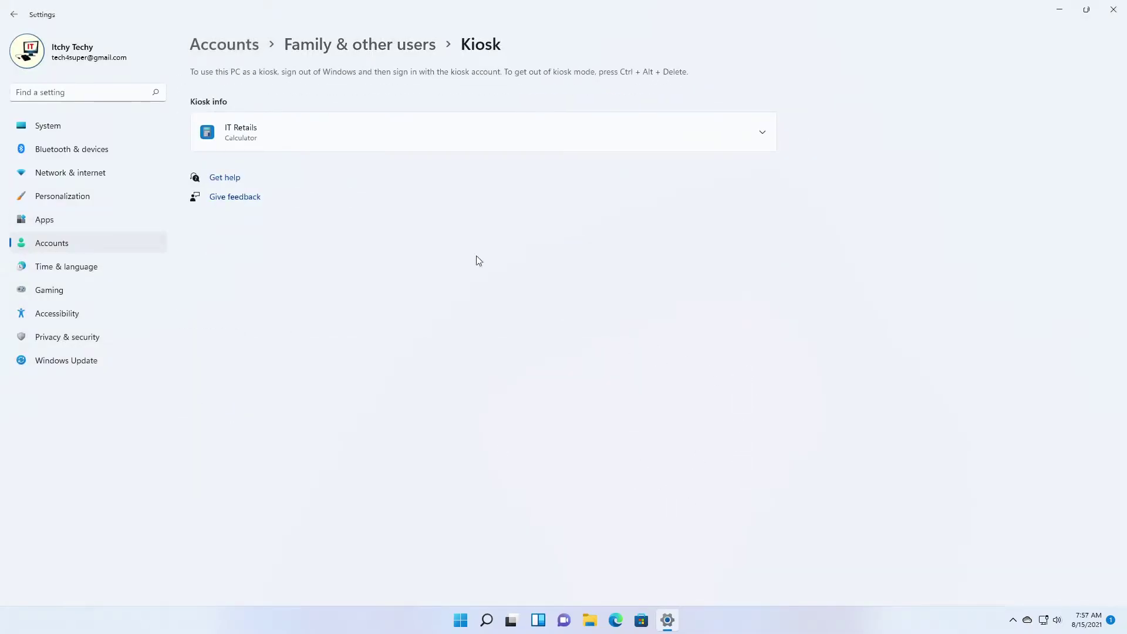
left_click(762, 133)
left_click(739, 170)
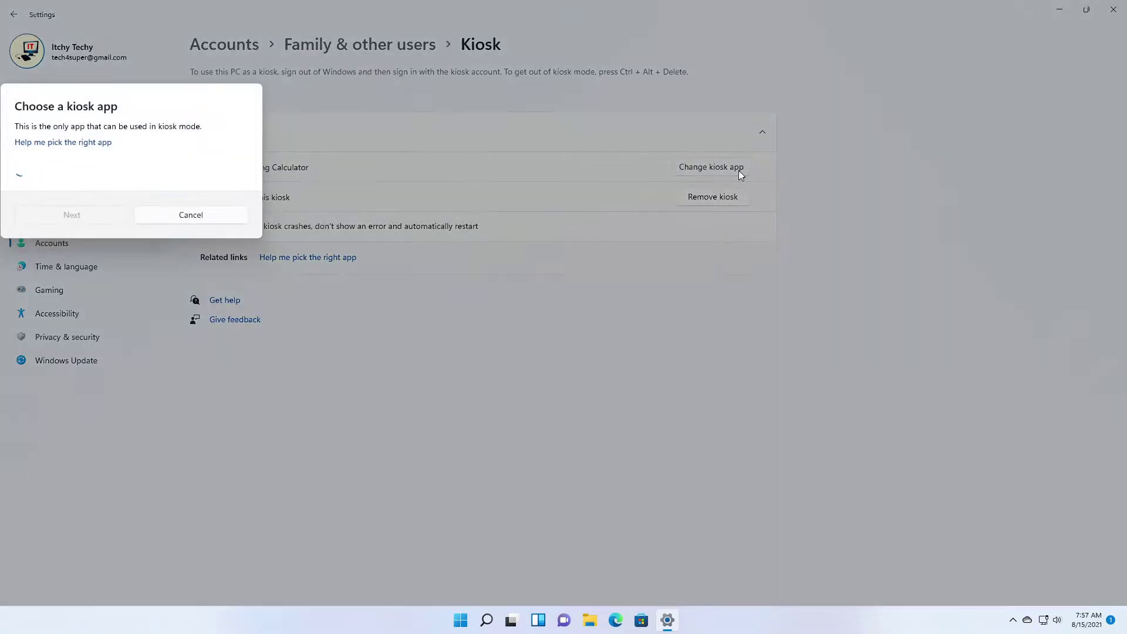
scroll(126, 179, "down", 15)
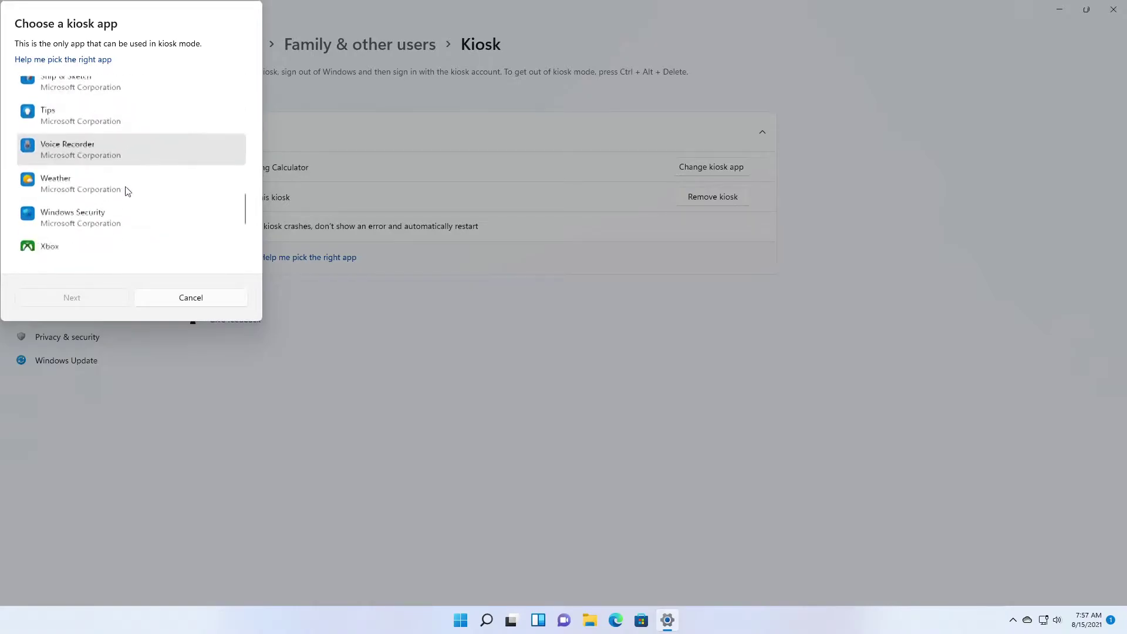
scroll(126, 203, "up", 5)
left_click(209, 300)
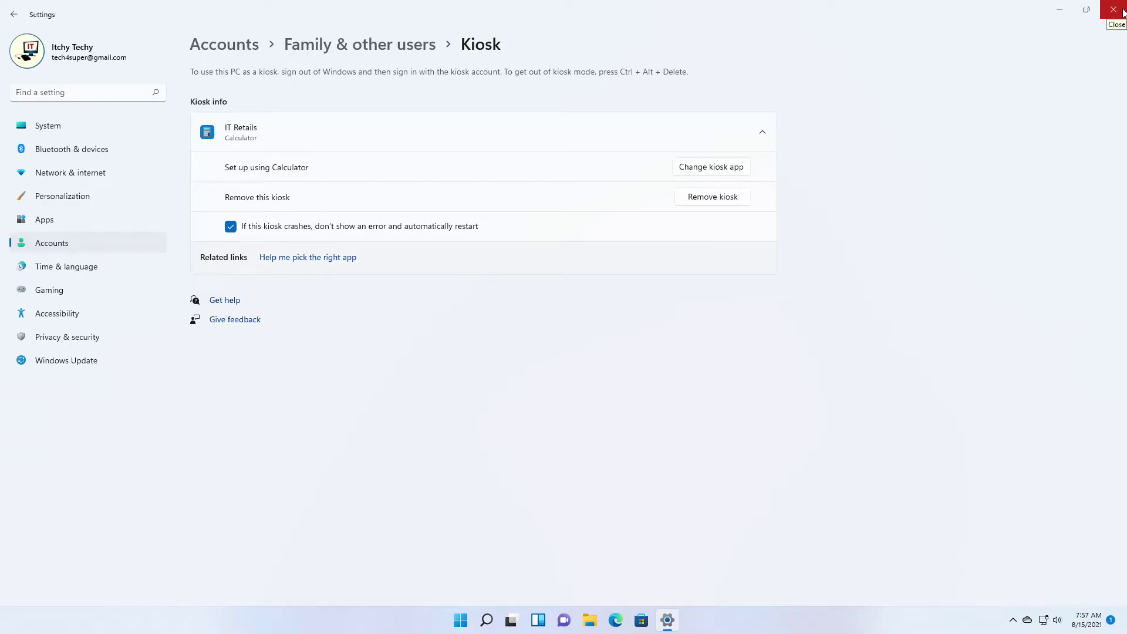
Close Settings and switch users to the IT Retails kiosk account from Start.
left_click(1122, 11)
left_click(470, 627)
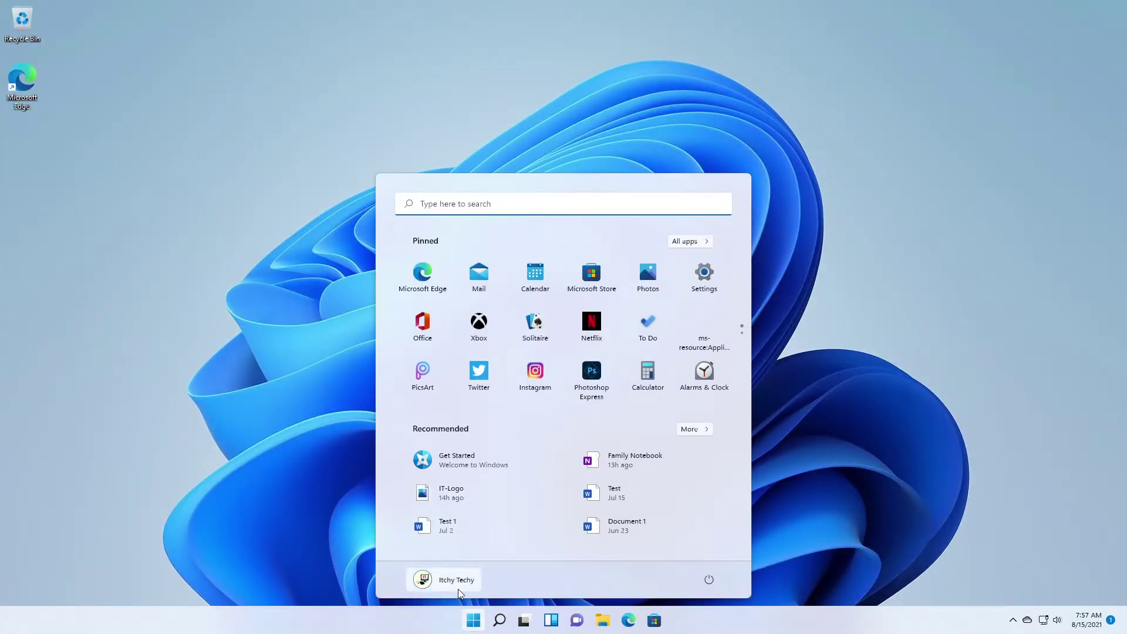
left_click(458, 587)
left_click(454, 529)
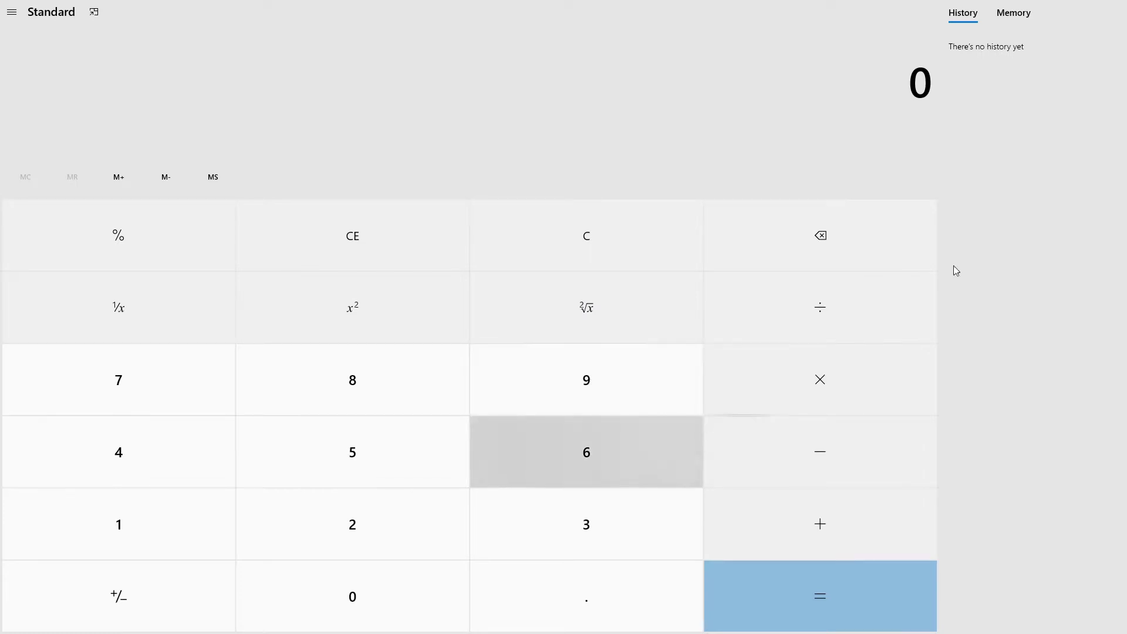
Compute 10 × 5 = 50 in Calculator, clear its history and toggle Keep on top.
left_click(12, 11)
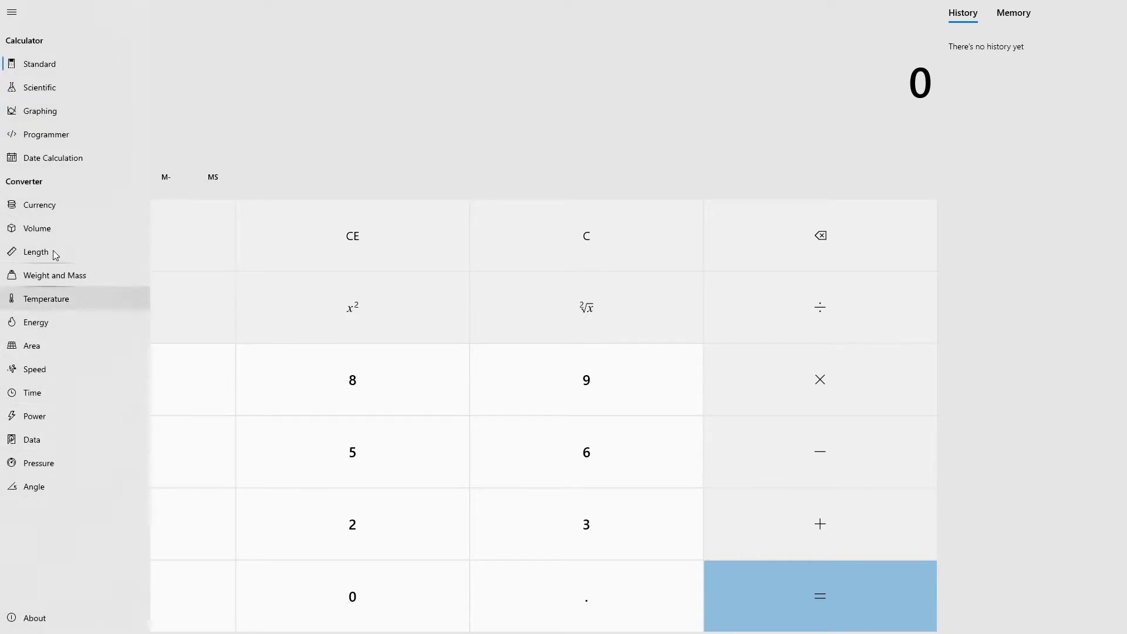
left_click(213, 98)
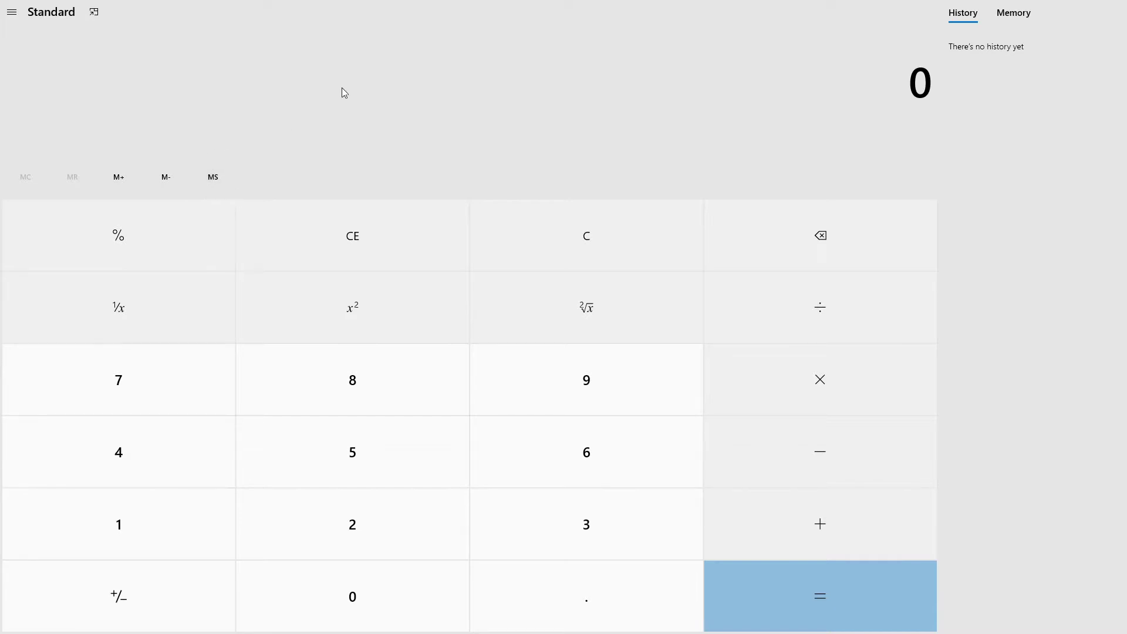
type("10")
left_click(839, 385)
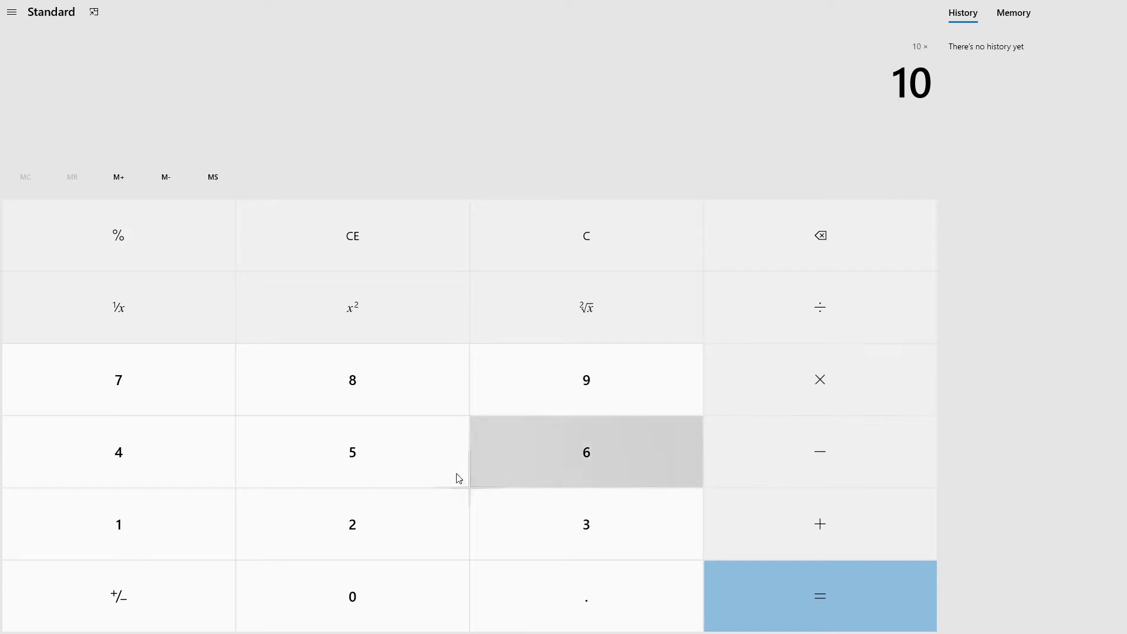
left_click(412, 462)
left_click(761, 585)
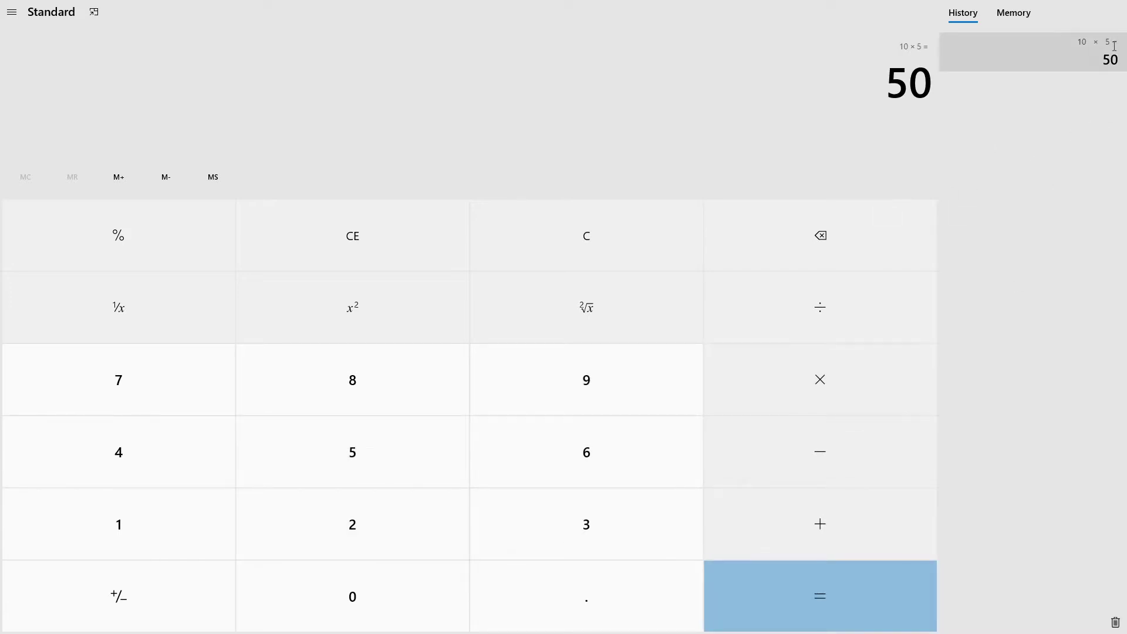
left_click(1115, 622)
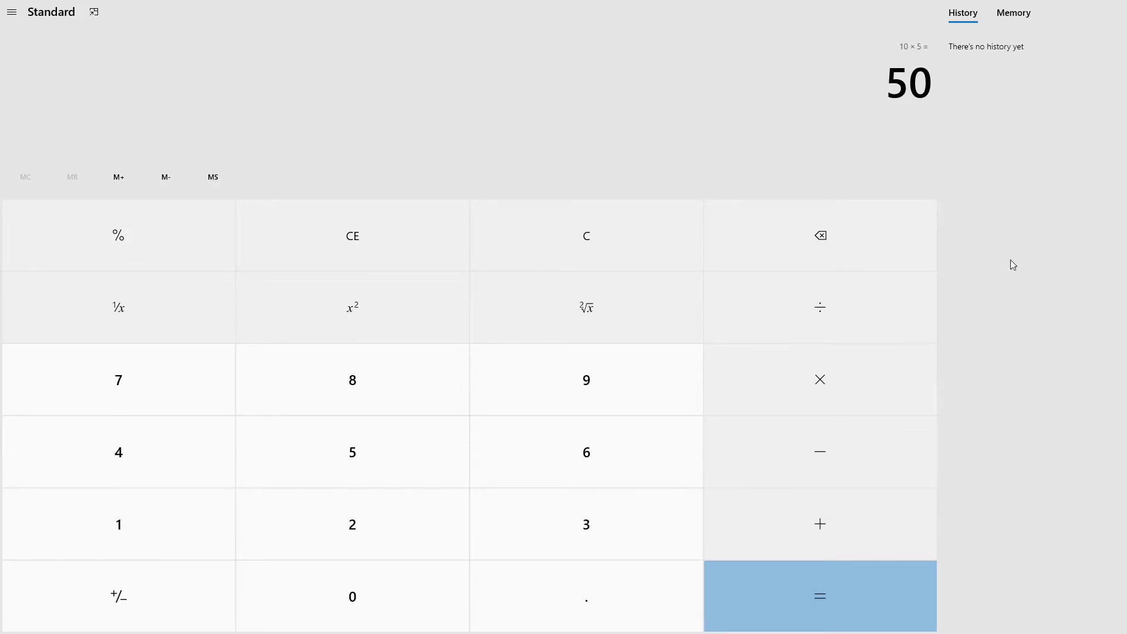
left_click(95, 15)
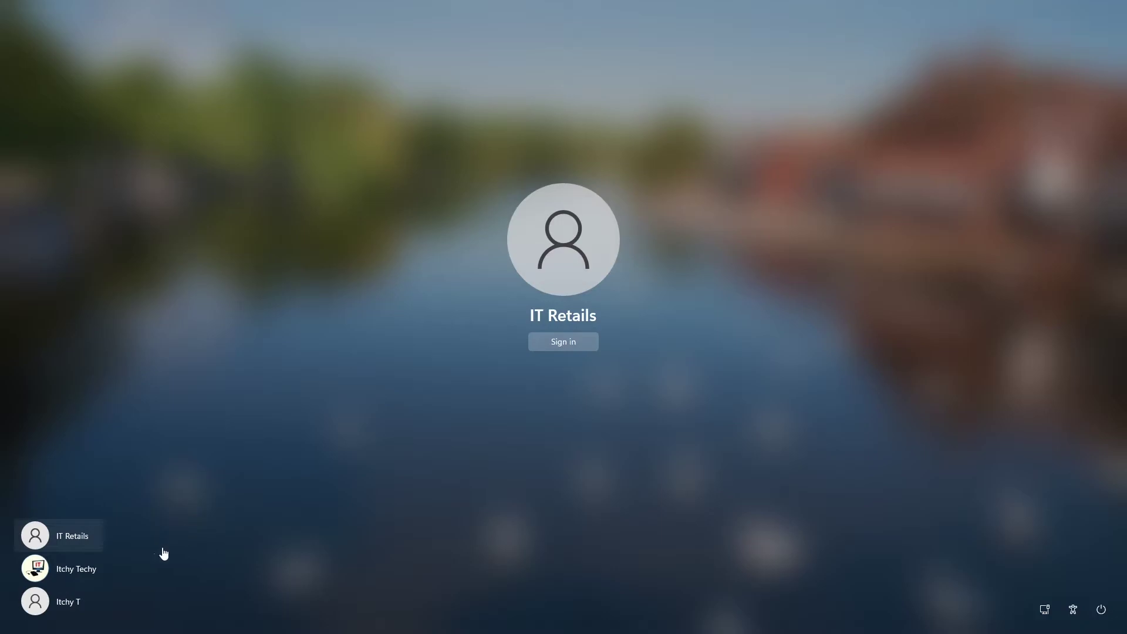
Pick the administrator account on the sign-in screen to sign back in.
left_click(83, 571)
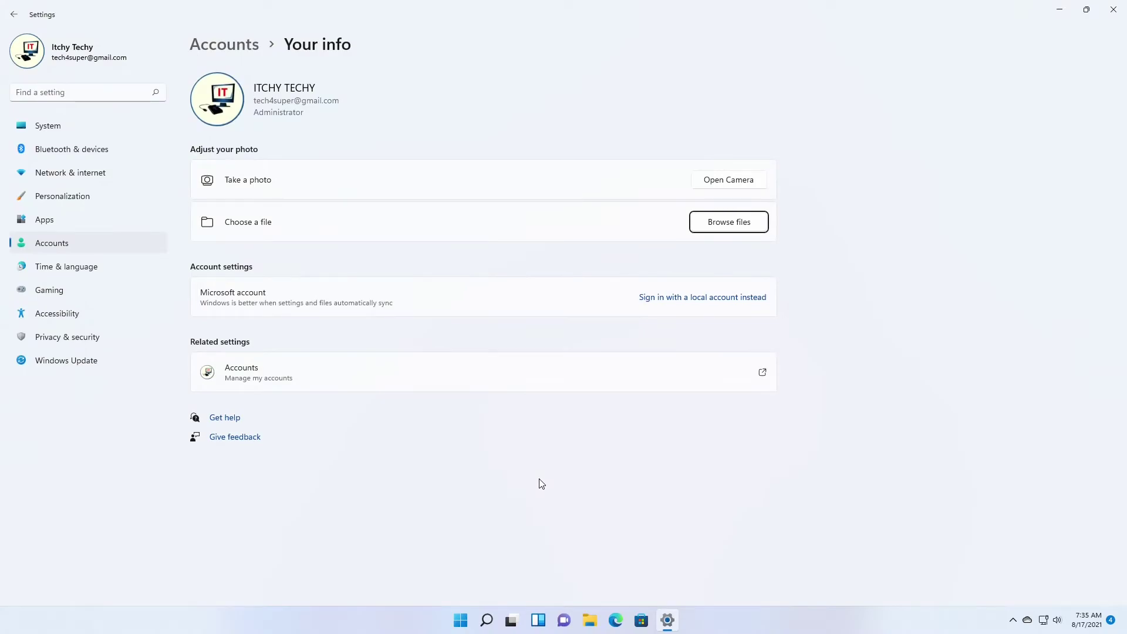
Return to the IT Retails kiosk details and open its Change kiosk app chooser.
left_click(235, 46)
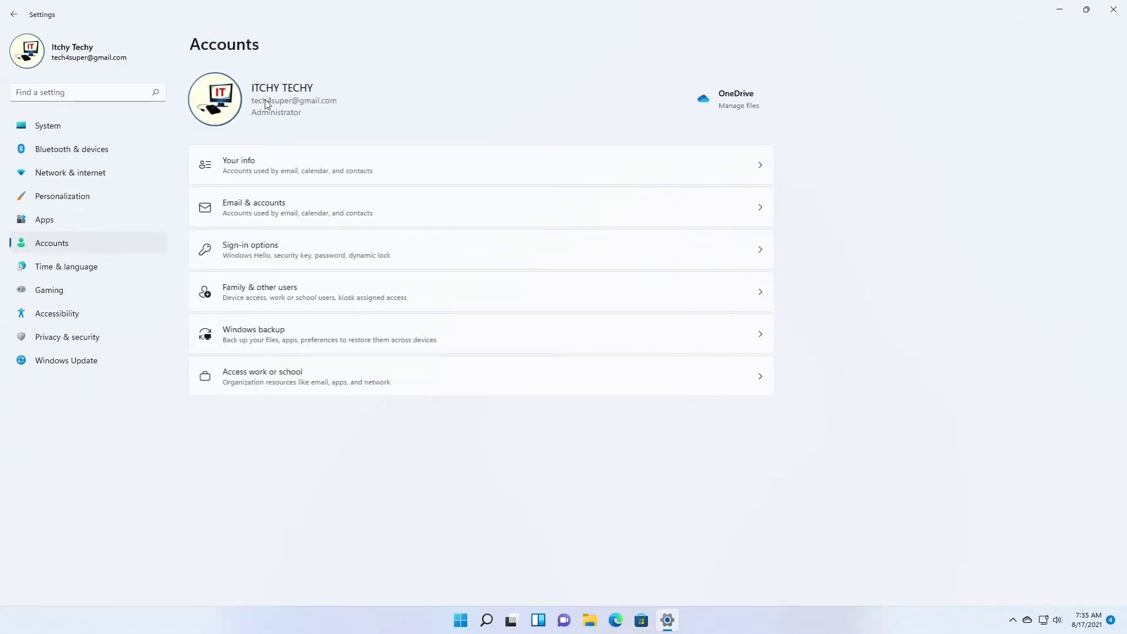
left_click(310, 305)
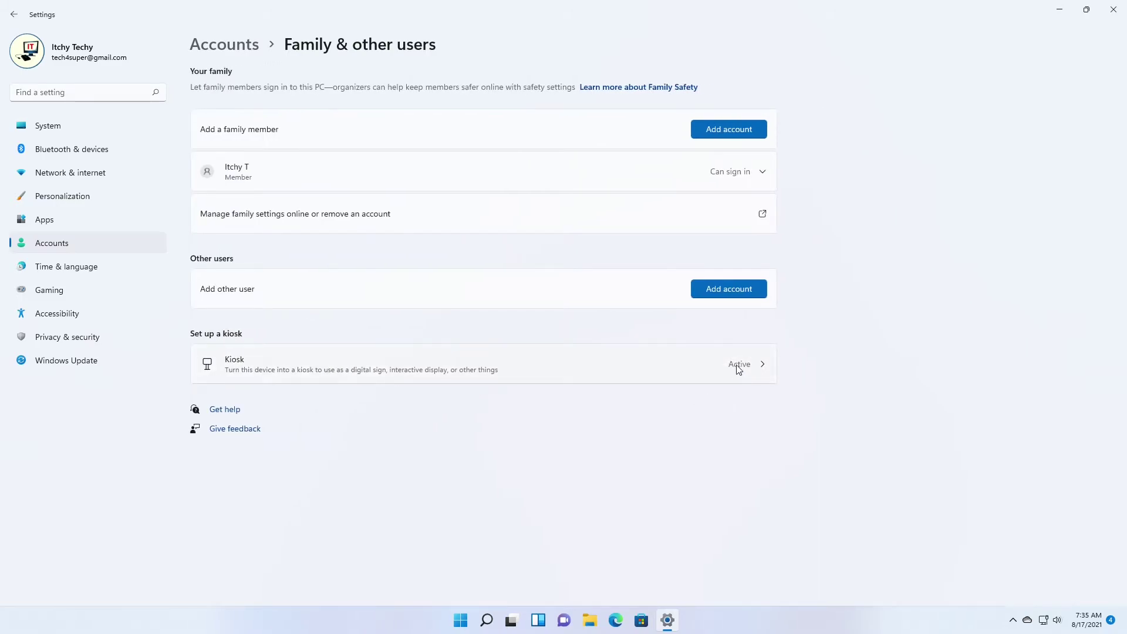
left_click(737, 367)
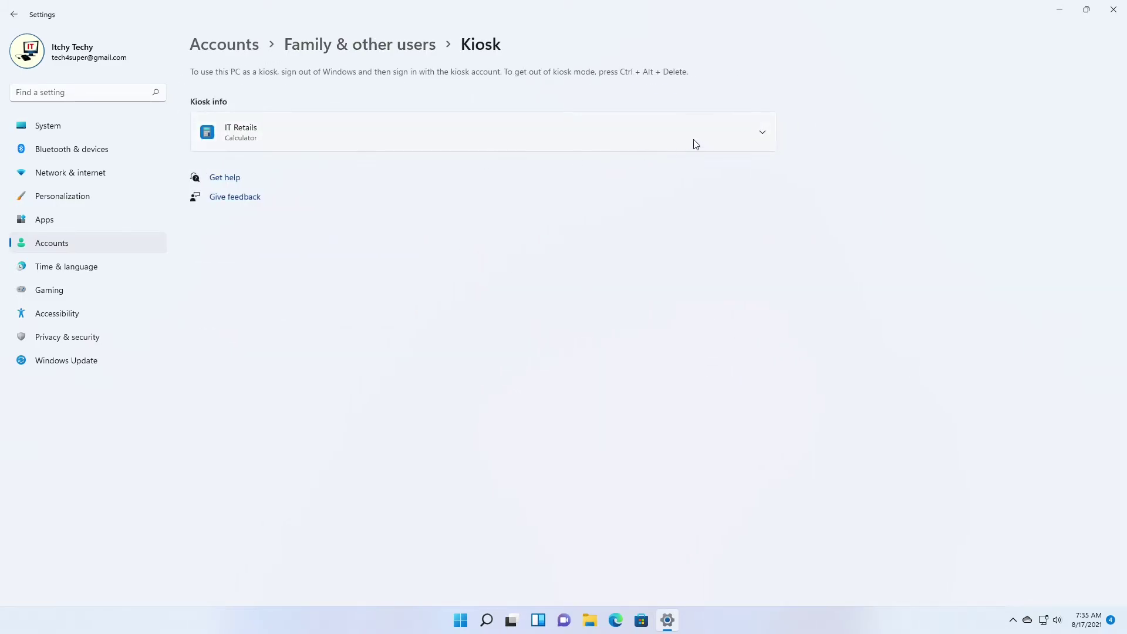
left_click(763, 134)
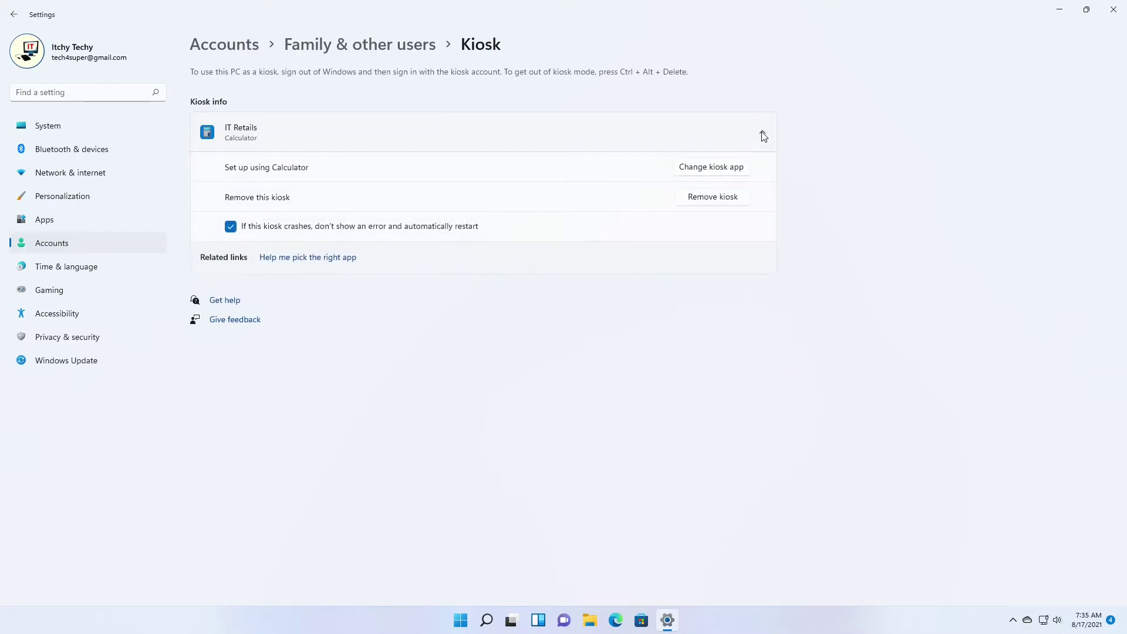
left_click(707, 168)
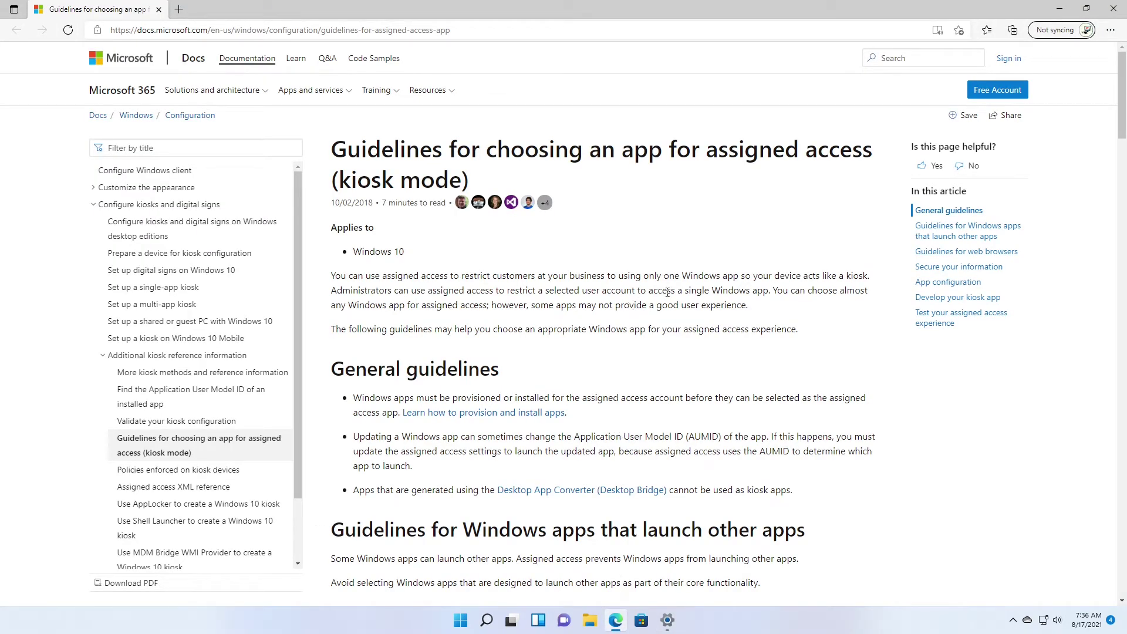
Scroll the kiosk app guidelines page down to the Kiosk Browser settings table.
scroll(712, 255, "down", 5)
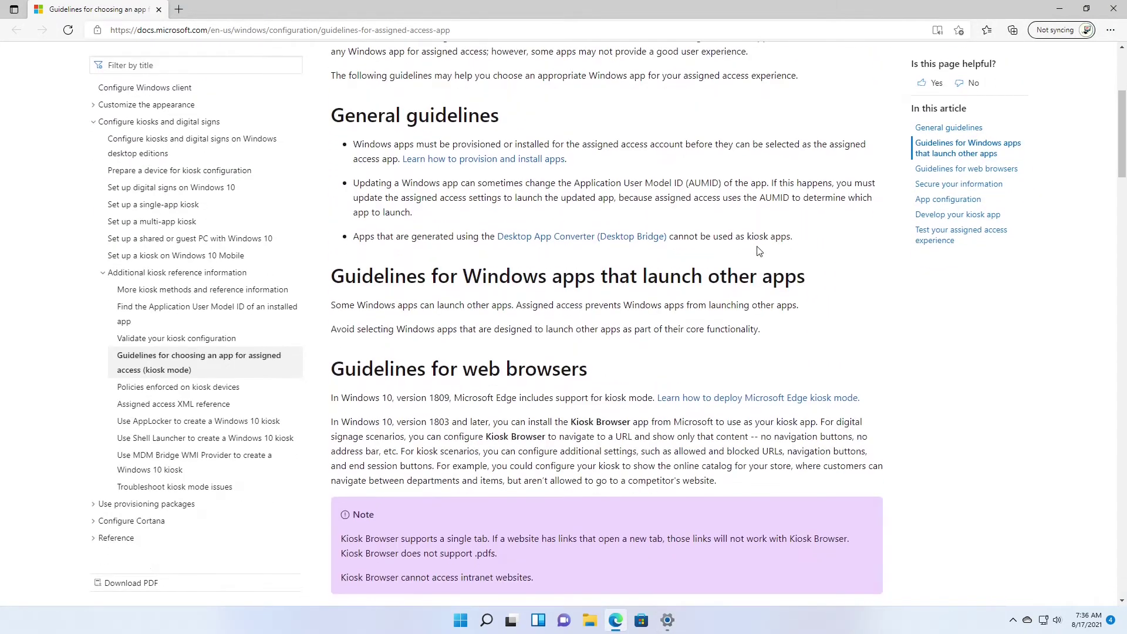
scroll(913, 384, "down", 2)
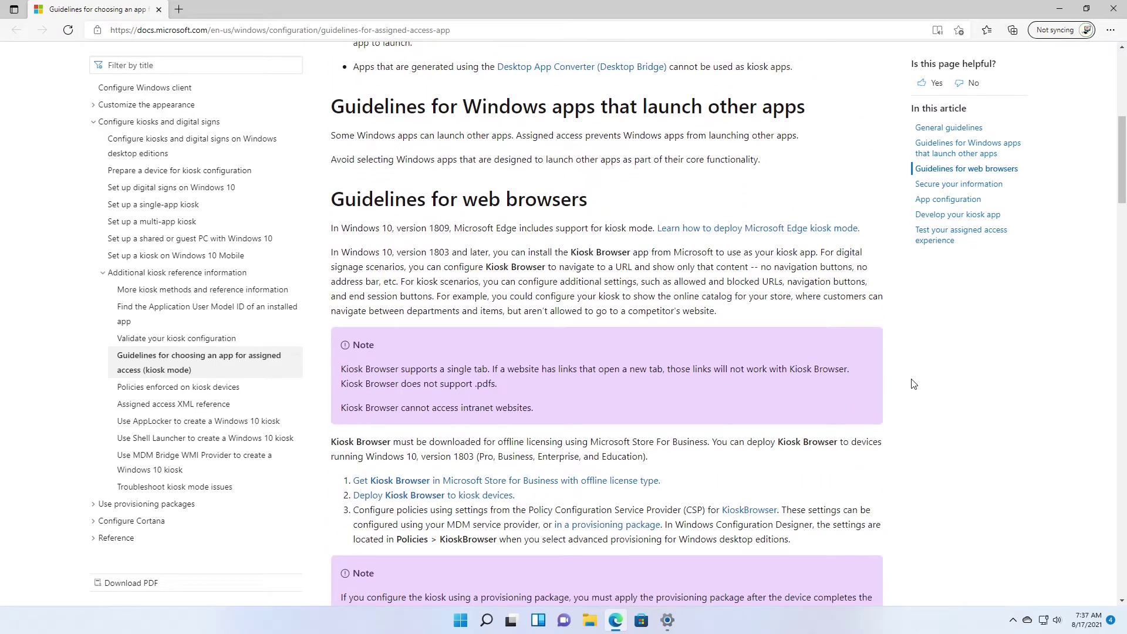
scroll(913, 384, "down", 1)
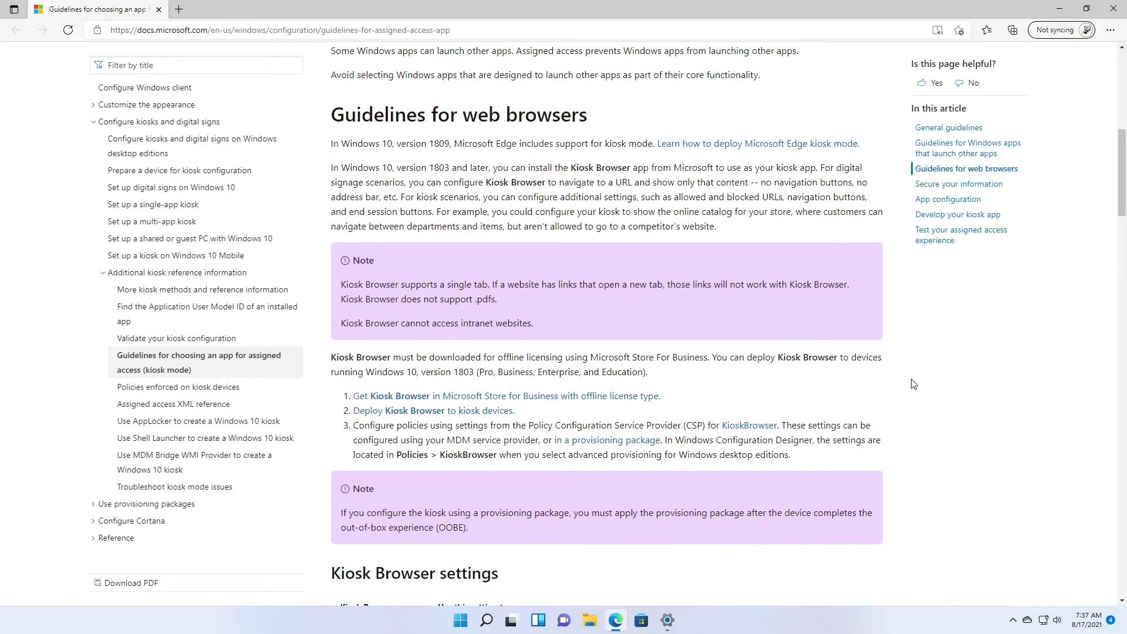
scroll(913, 384, "down", 1)
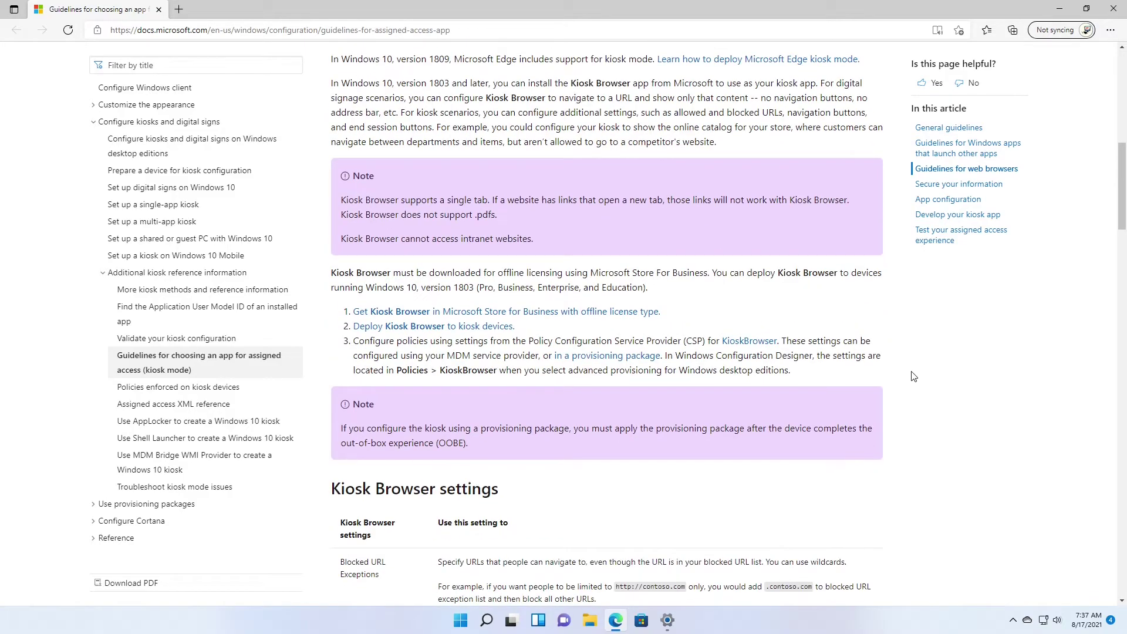
scroll(914, 376, "down", 4)
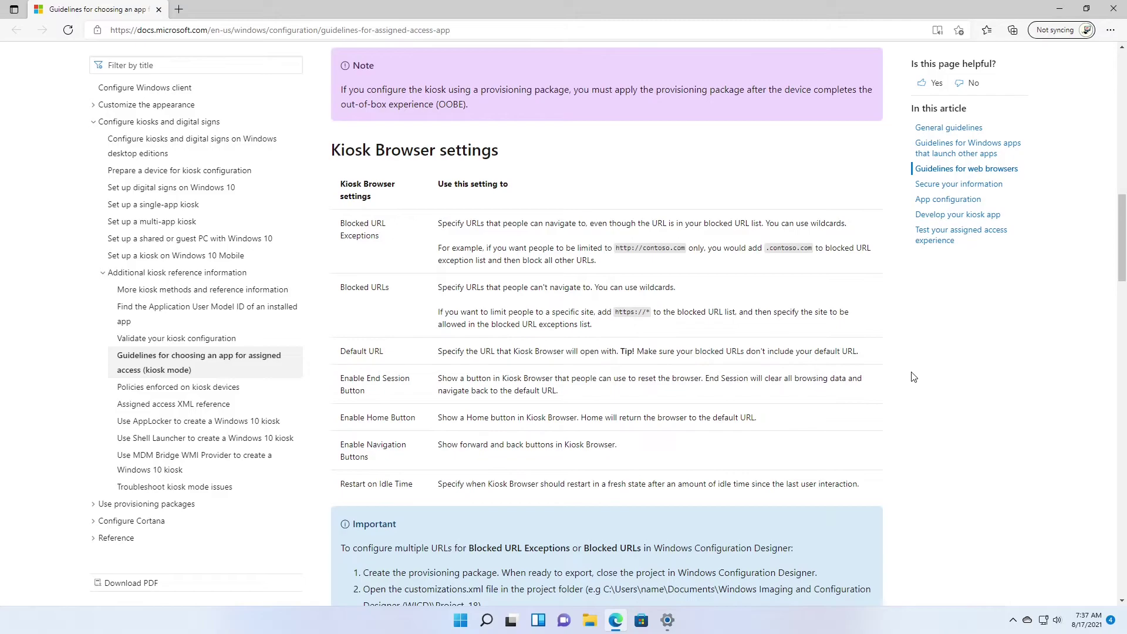
scroll(914, 376, "down", 6)
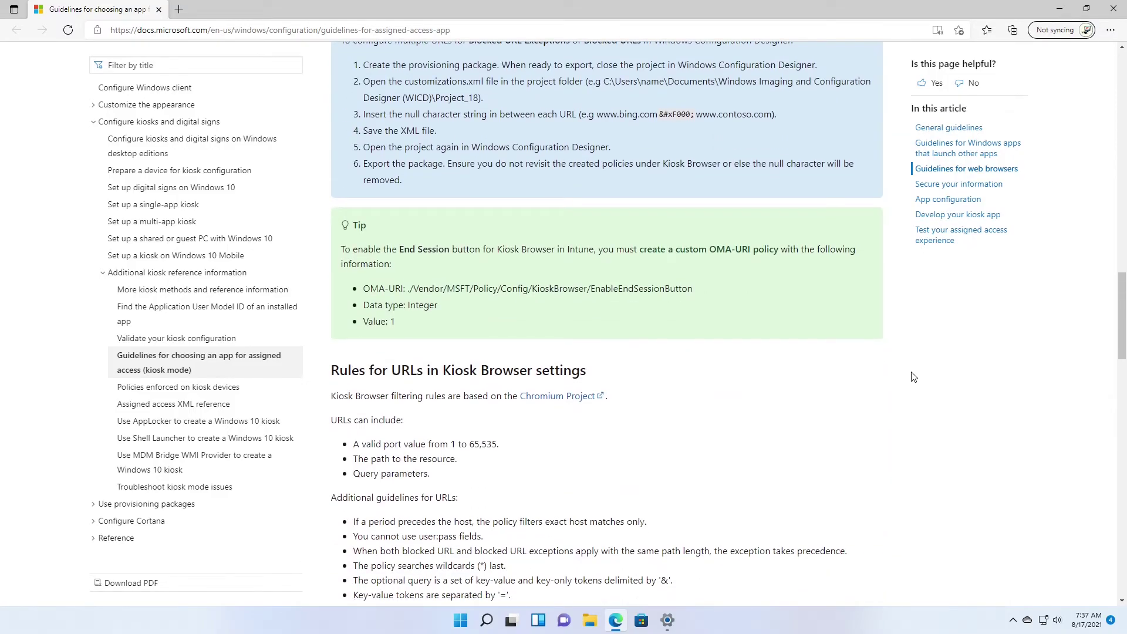
scroll(913, 376, "up", 6)
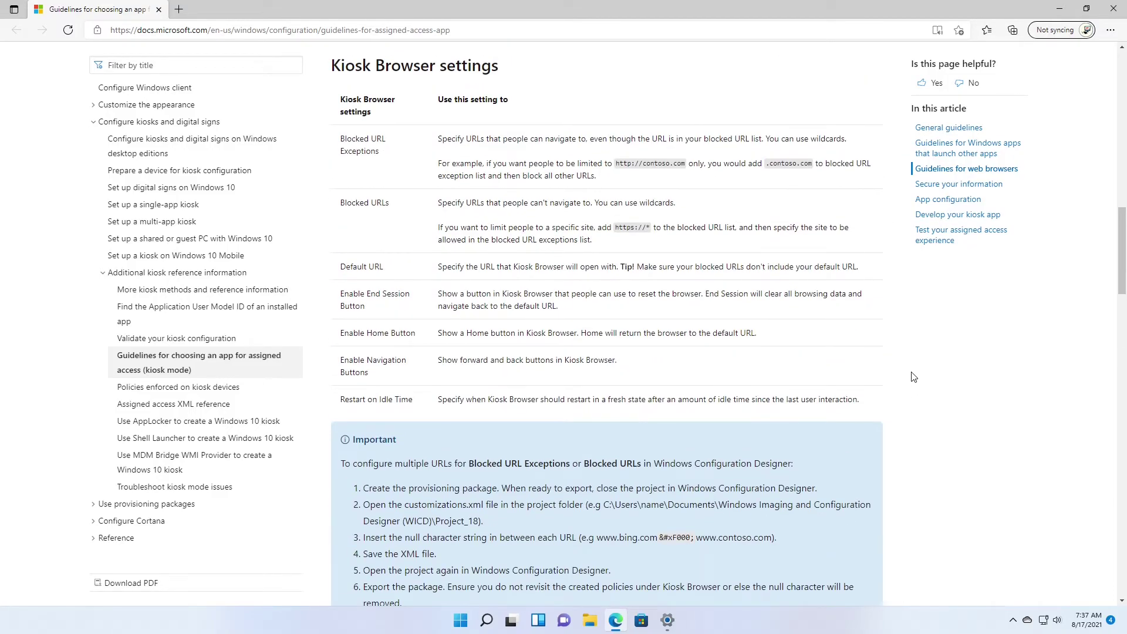
scroll(913, 377, "up", 6)
Close the kiosk guidelines page and choose Calendar as the IT Retails kiosk app.
left_click(1115, 9)
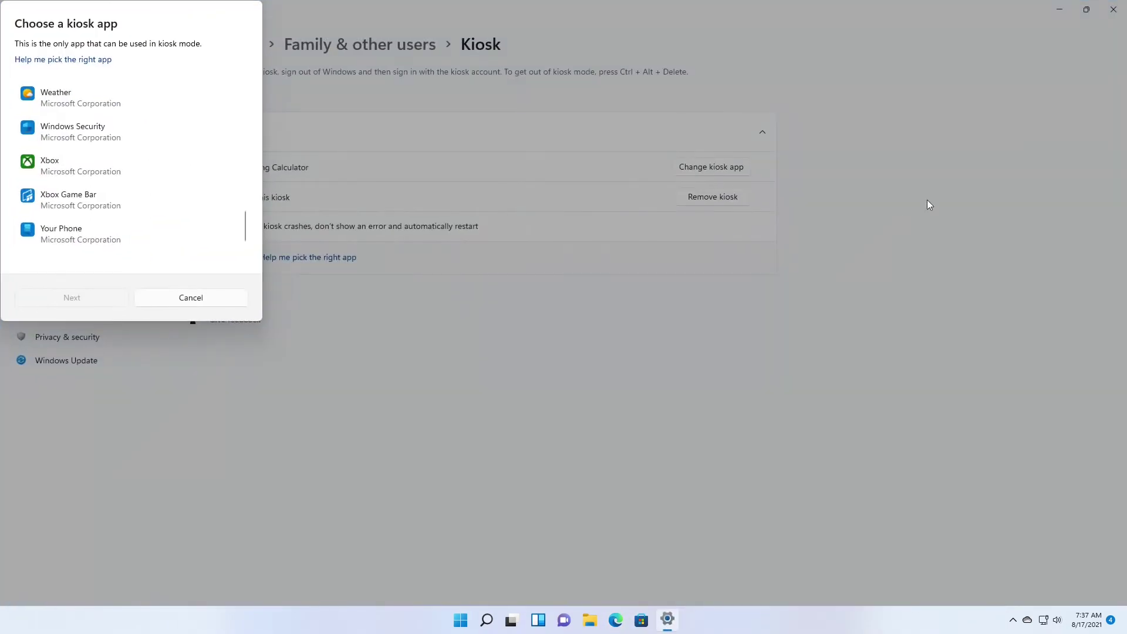
scroll(209, 222, "up", 10)
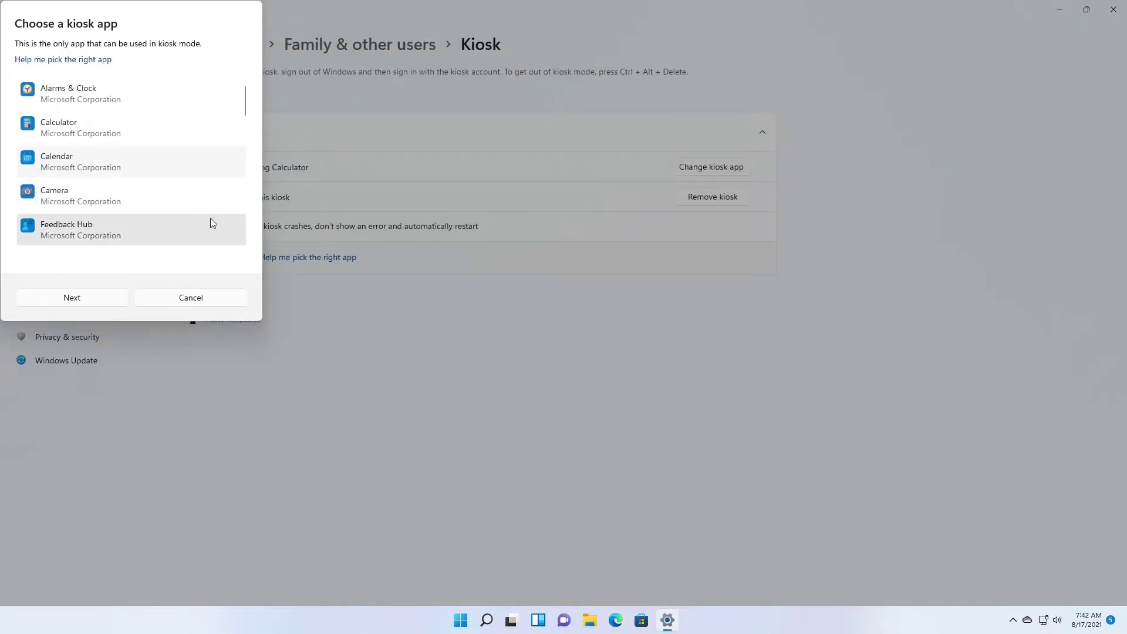
left_click(111, 297)
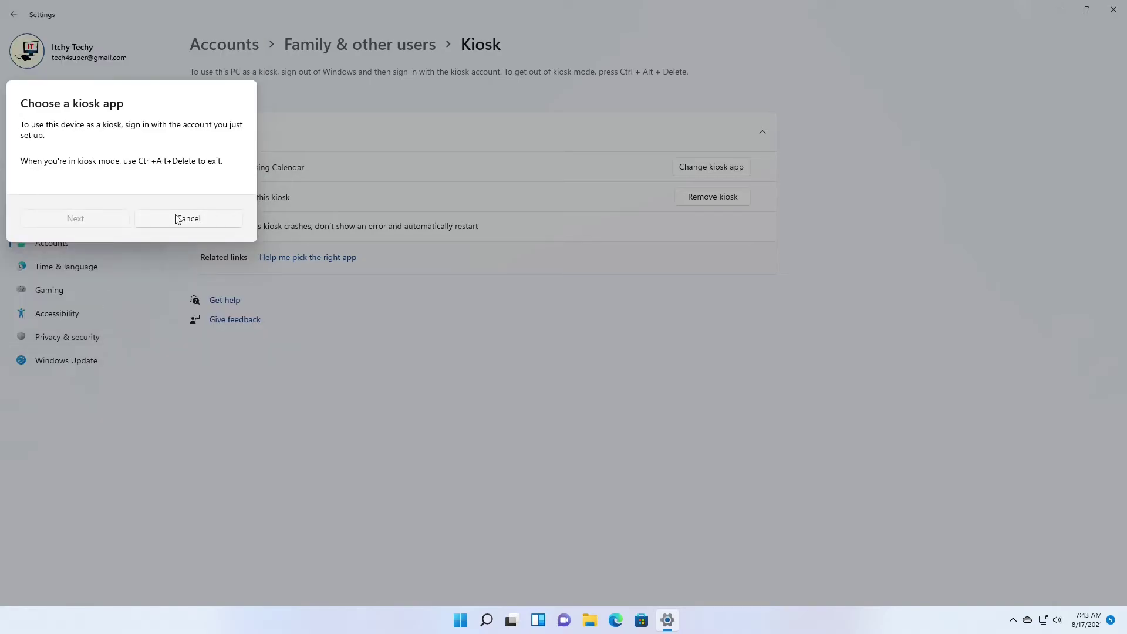
left_click(188, 219)
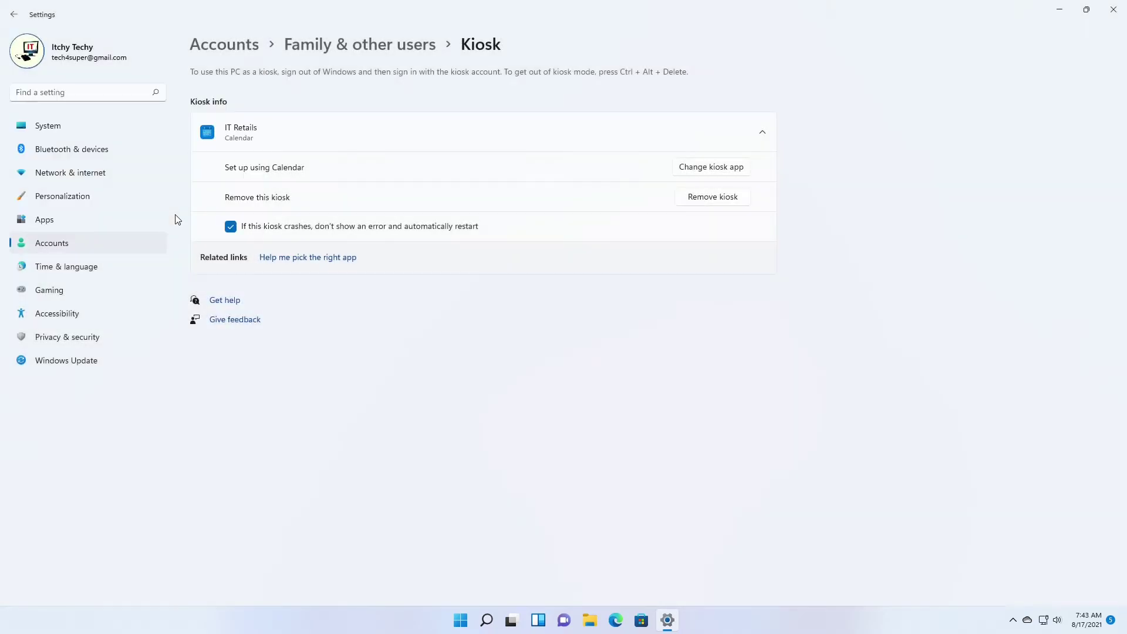
Recheck the kiosk settings, then close Settings and bring up the Start menu.
left_click(734, 171)
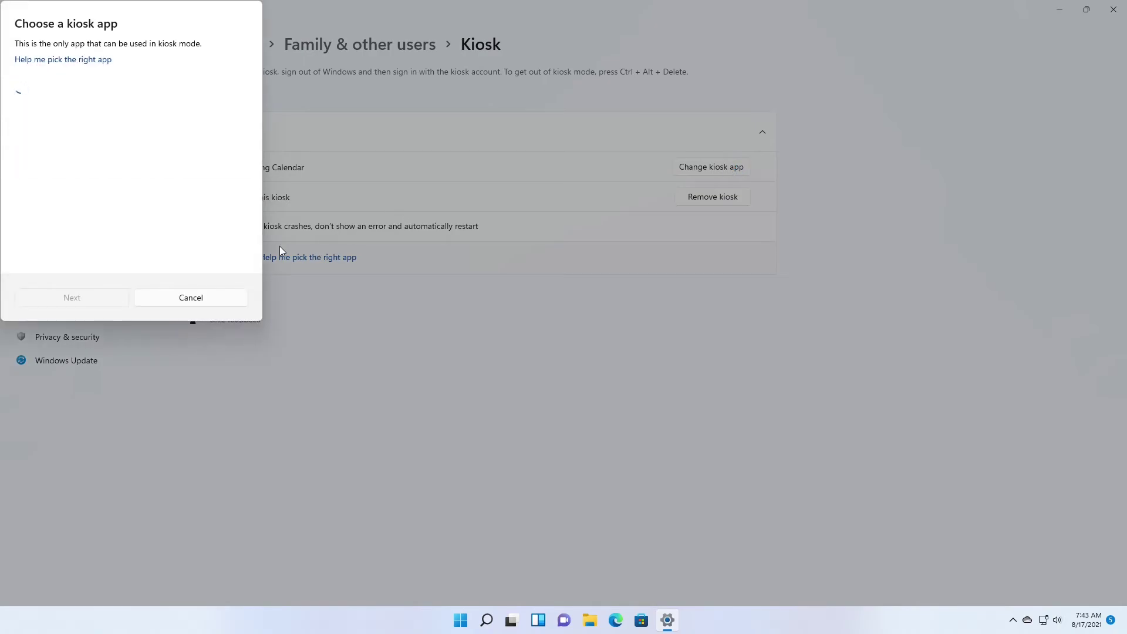
left_click(190, 297)
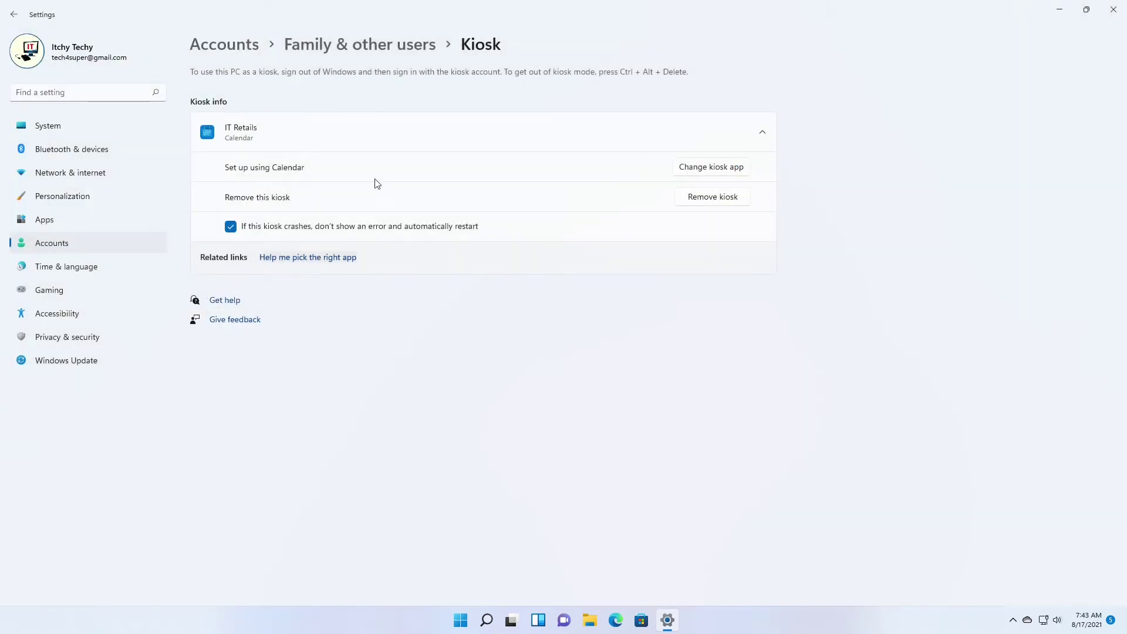
left_click(13, 16)
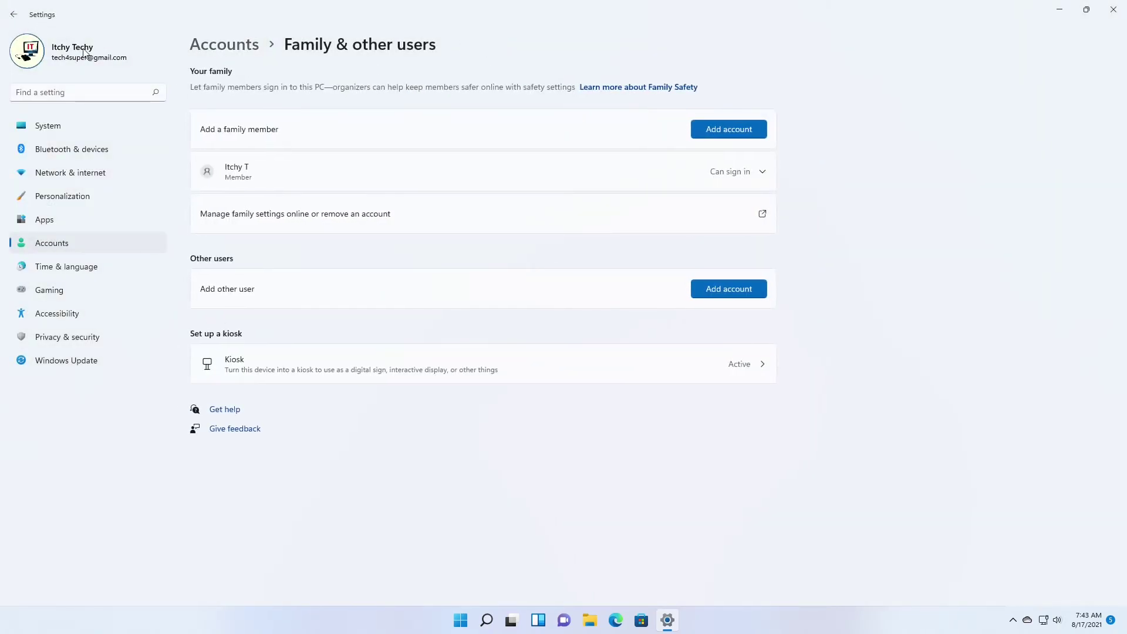
left_click(763, 365)
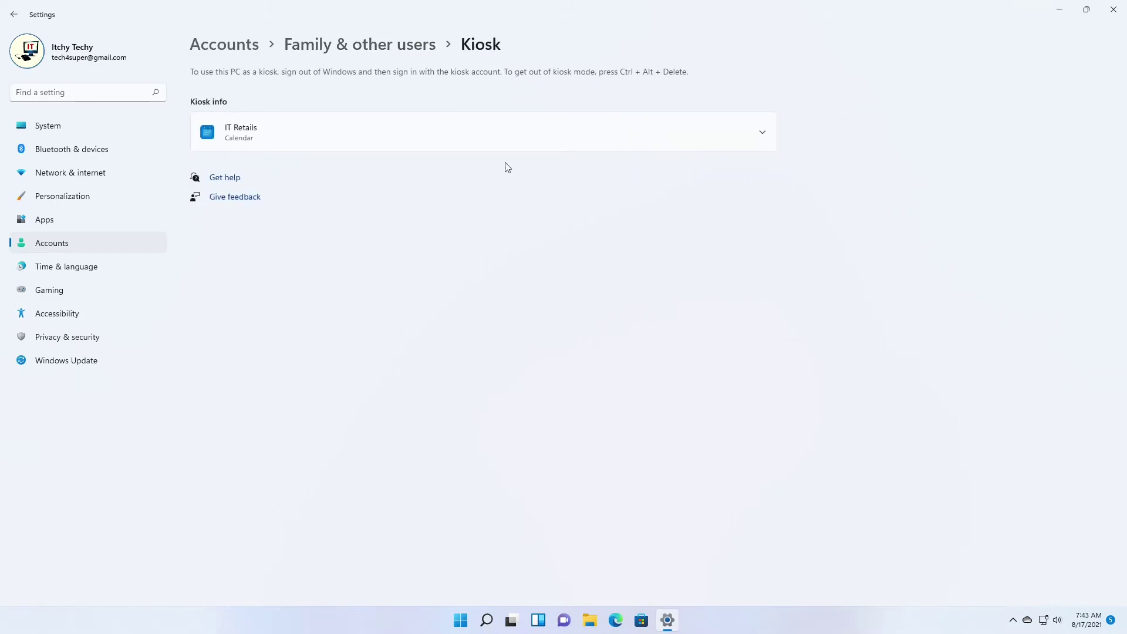
left_click(1116, 13)
left_click(474, 619)
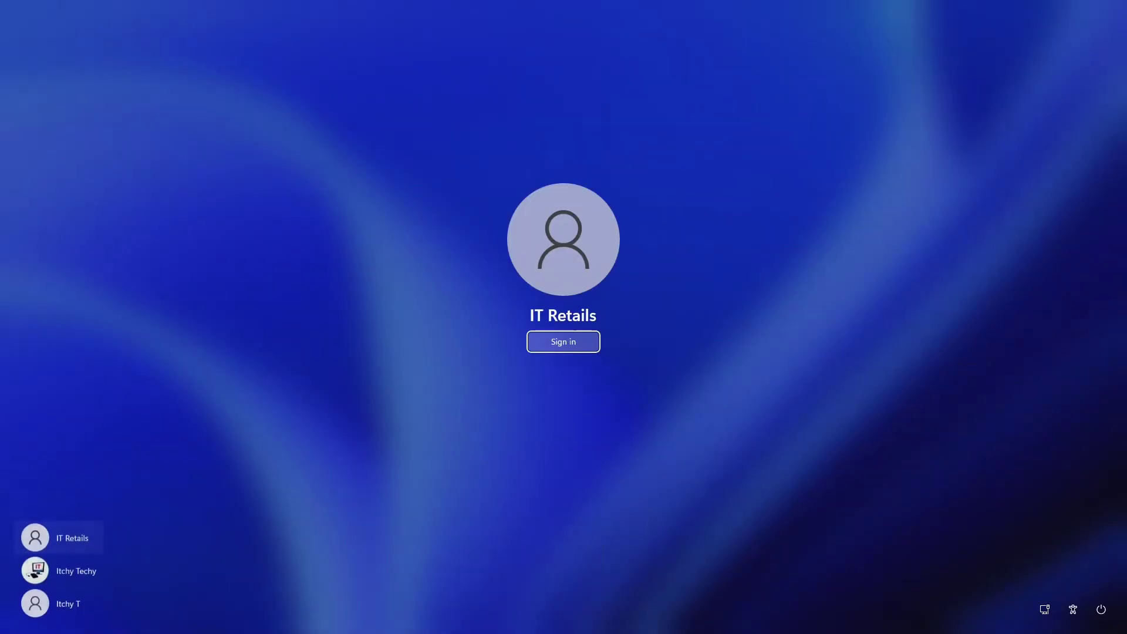
Sign in as IT Retails to land on Calendar's full-screen welcome page.
left_click(593, 351)
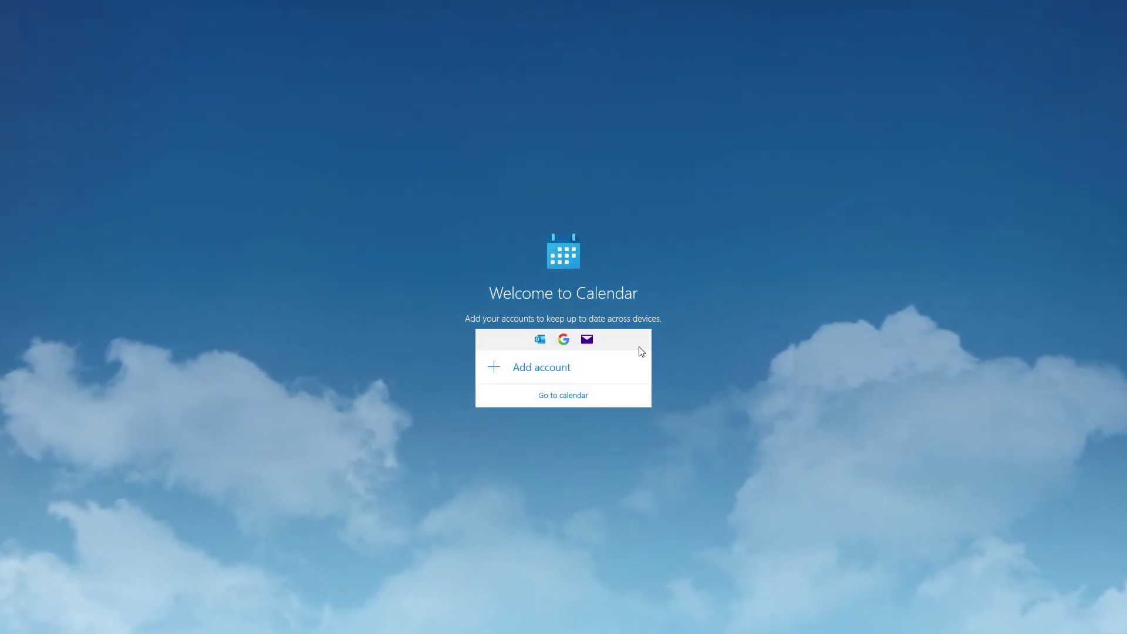
Skip to the August 2021 month view, toggle the sidebar, and check the Print/Sync options.
left_click(563, 396)
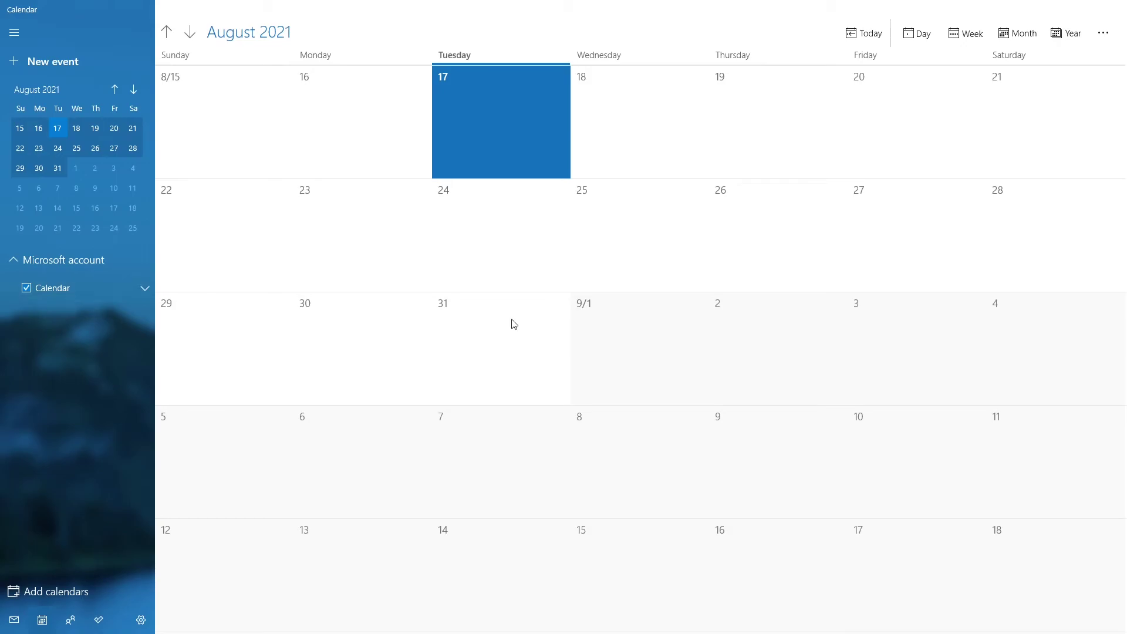
left_click(13, 33)
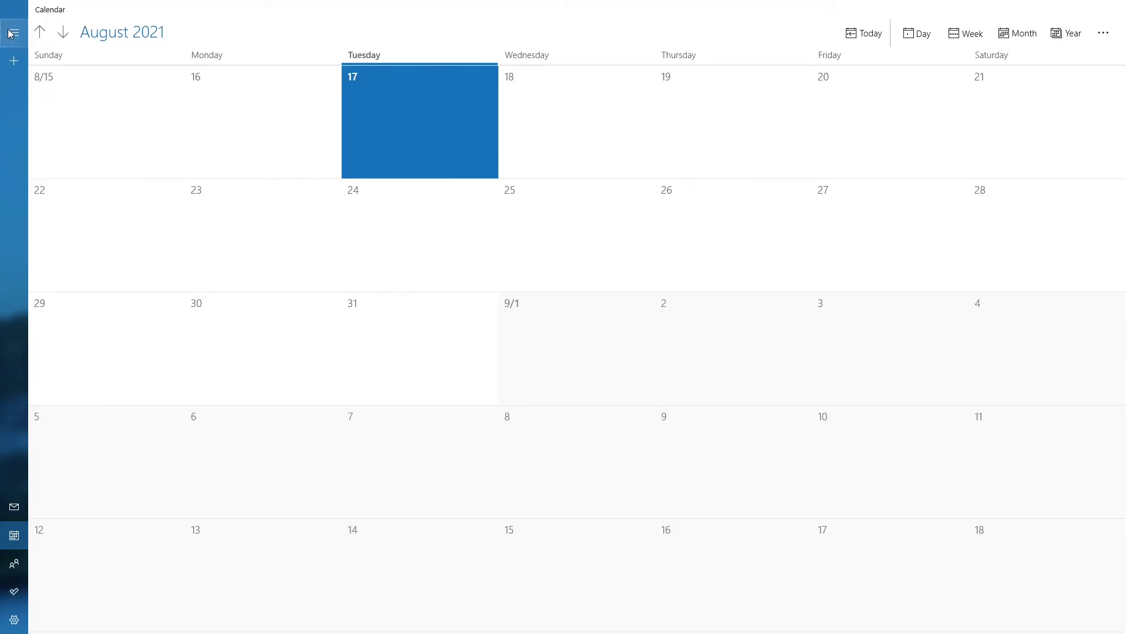
left_click(12, 33)
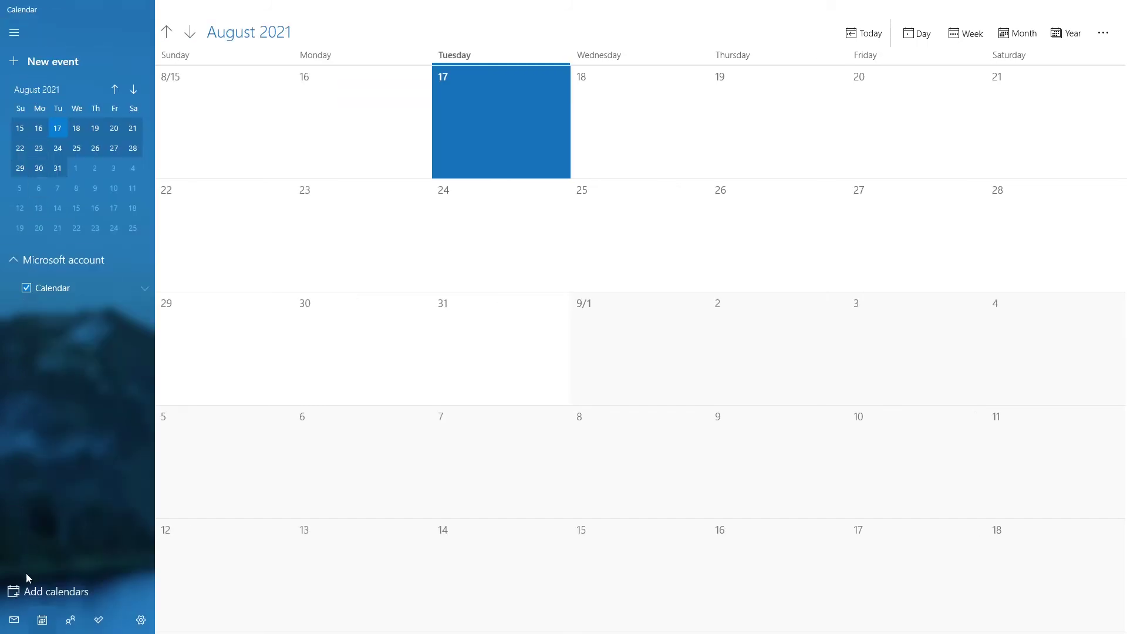
left_click(1104, 35)
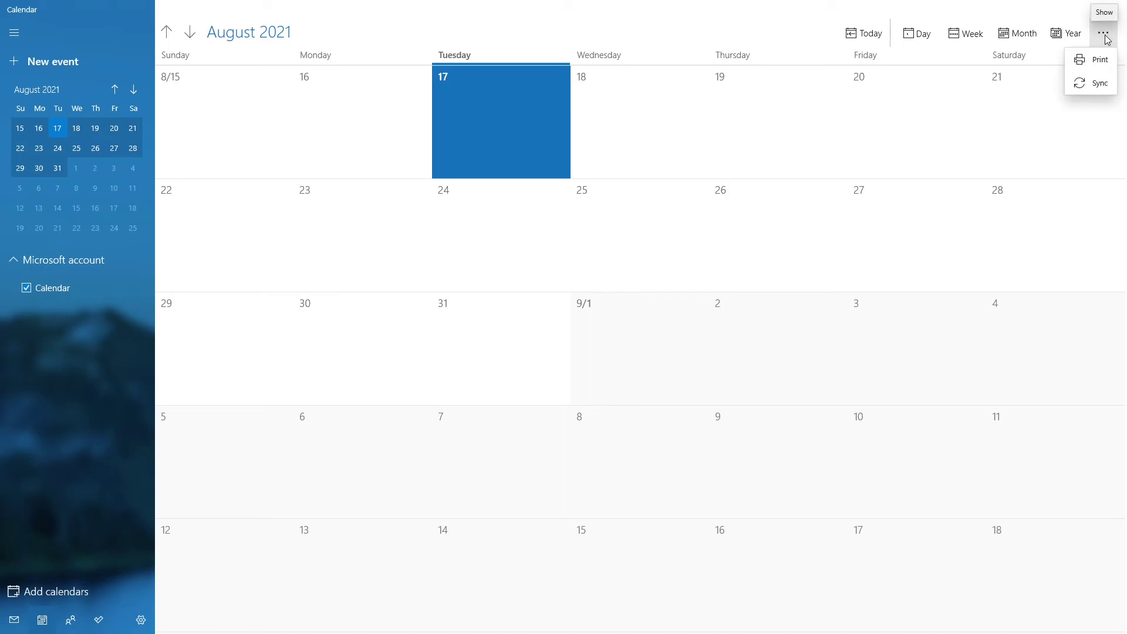
left_click(742, 31)
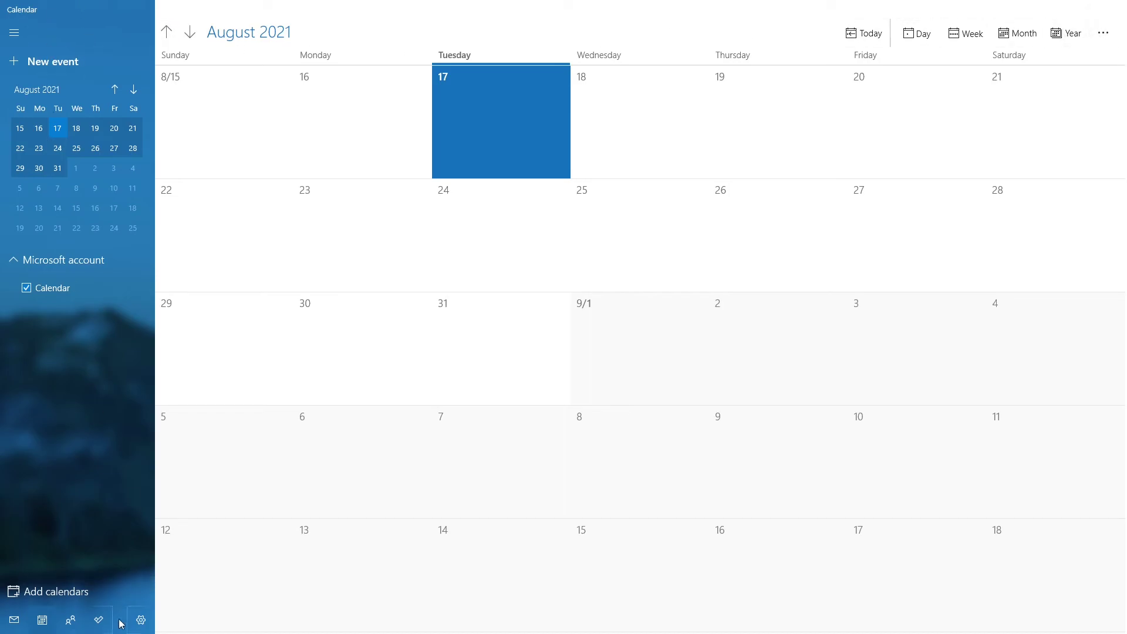
Open and close the Calendar settings panel several times.
left_click(143, 620)
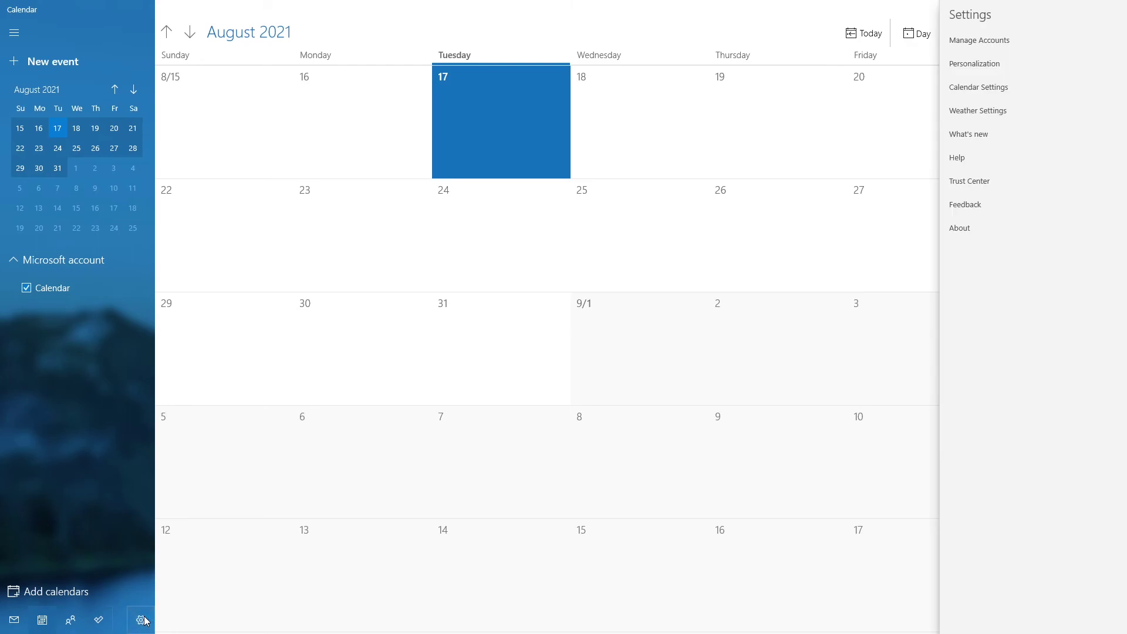
left_click(142, 620)
left_click(142, 620)
left_click(142, 620)
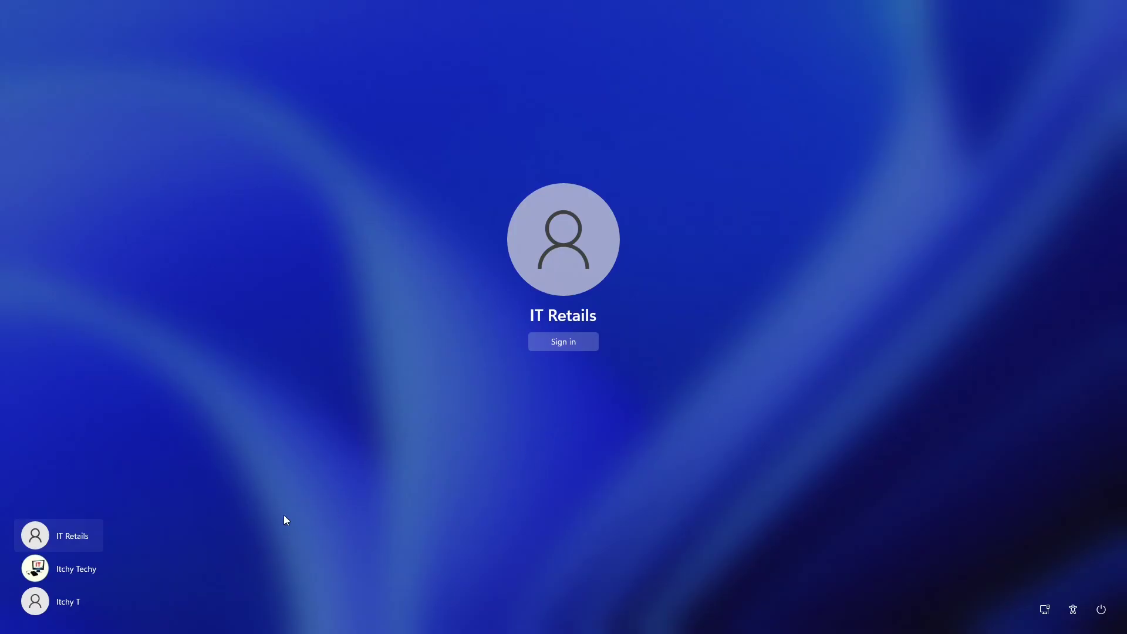
Switch to the administrator account and enter its PIN.
left_click(76, 568)
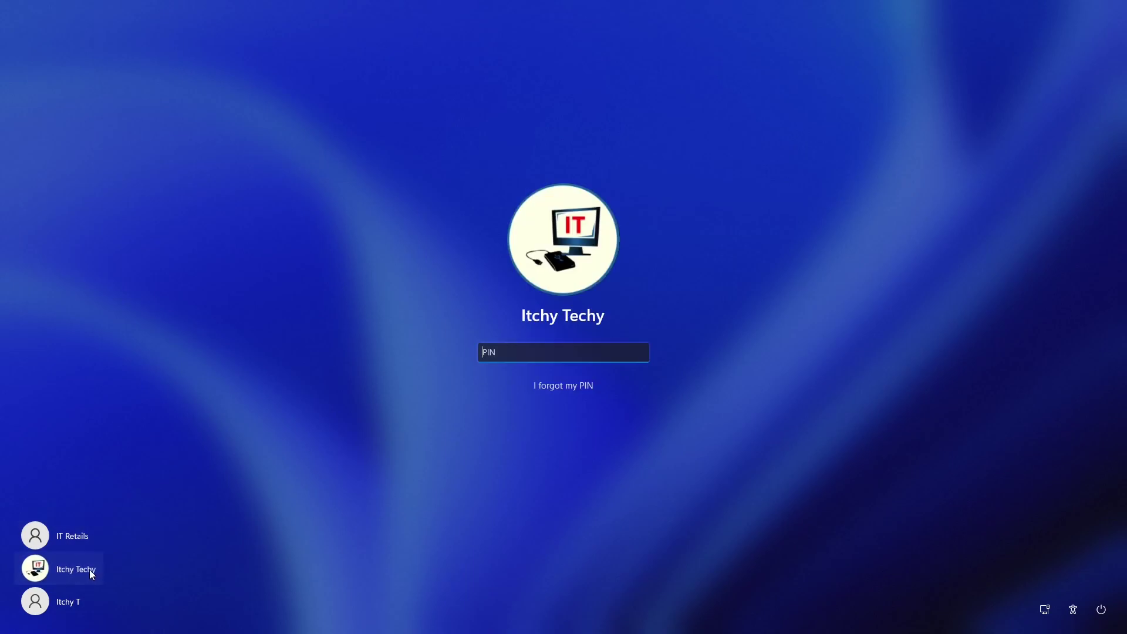
type("1234")
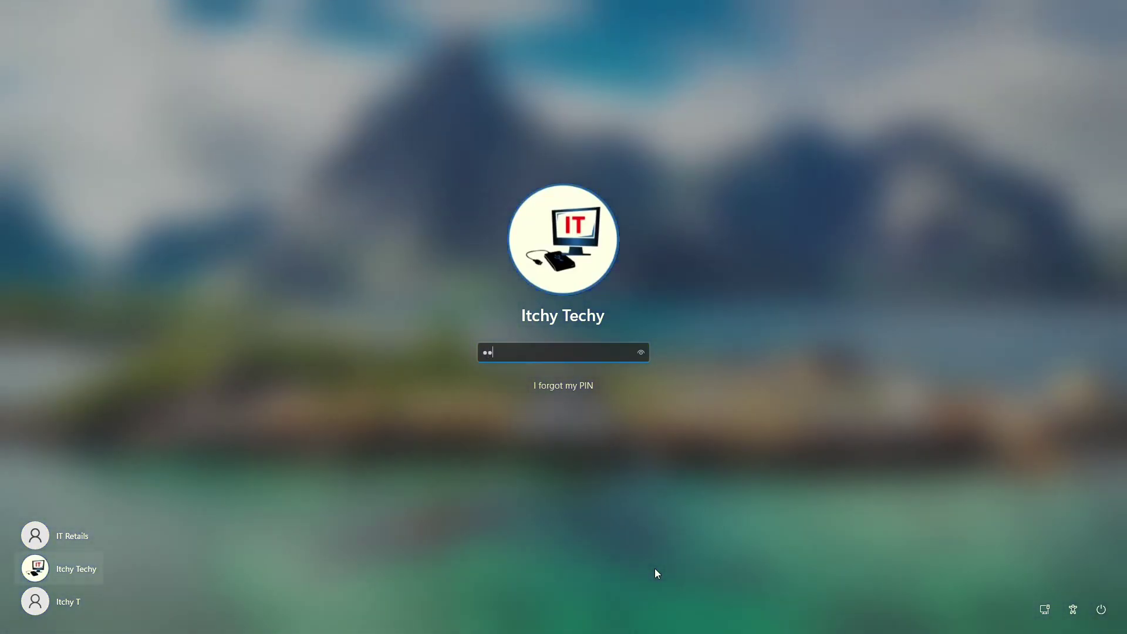